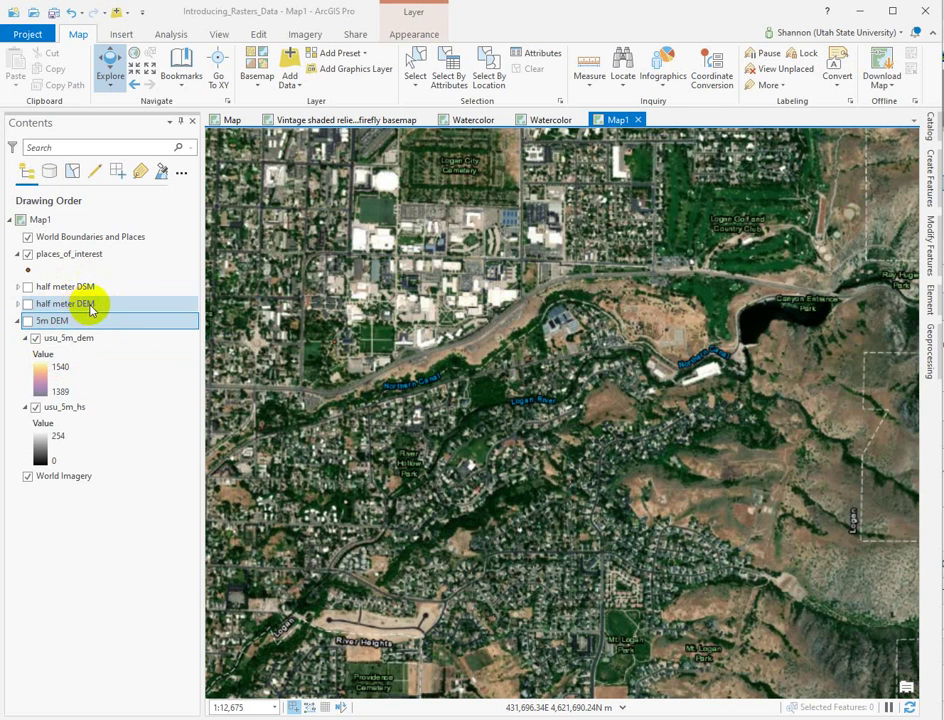
Turn on the 5m DEM group layer so its elevation and hillshade rasters display over the imagery
{"action": "left_click", "coordinate": [456, 367]}
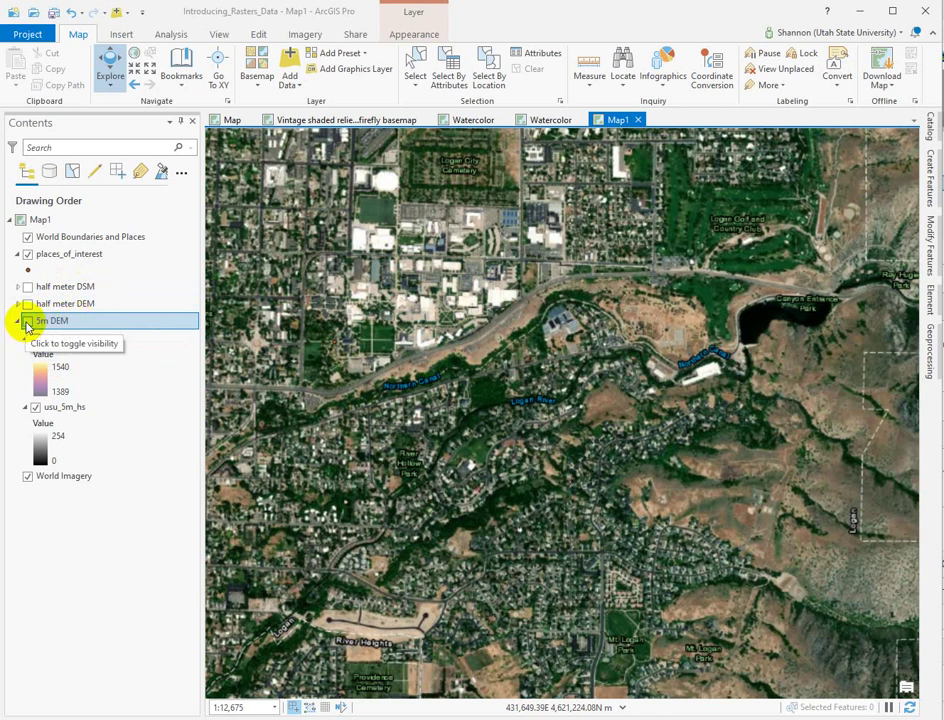
{"action": "left_click", "coordinate": [28, 322]}
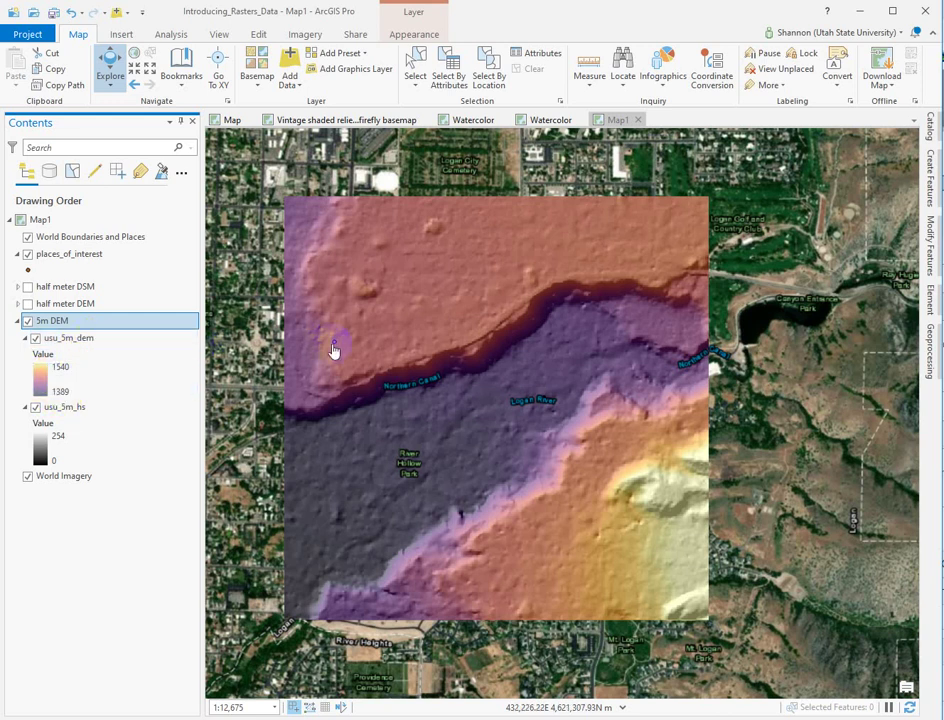
{"action": "left_click", "coordinate": [255, 373]}
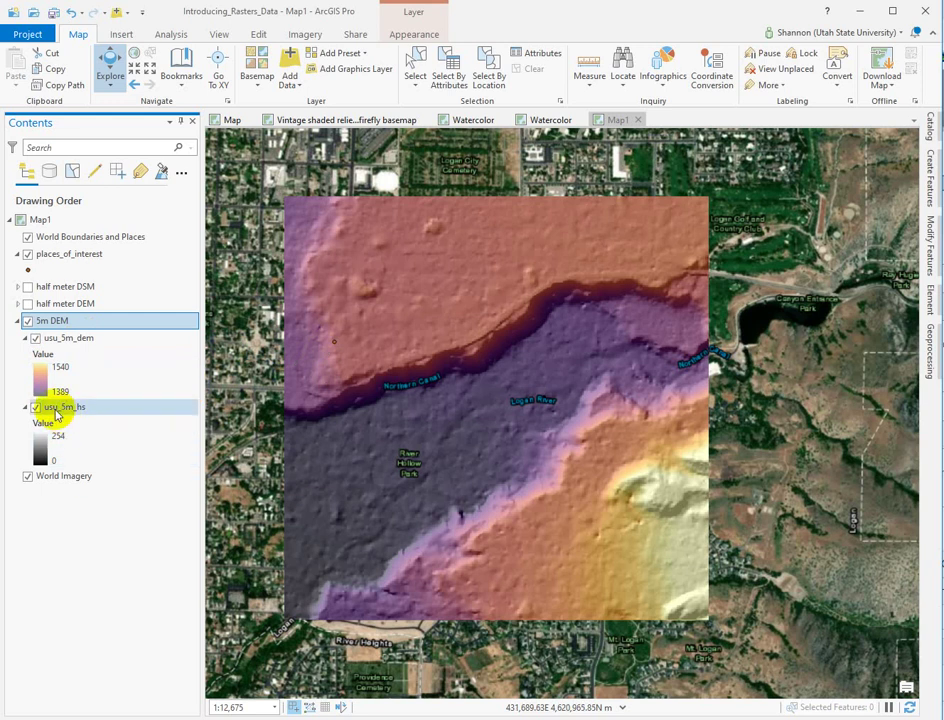
{"action": "left_click", "coordinate": [362, 297]}
{"action": "left_click", "coordinate": [668, 512]}
{"action": "left_click", "coordinate": [370, 566]}
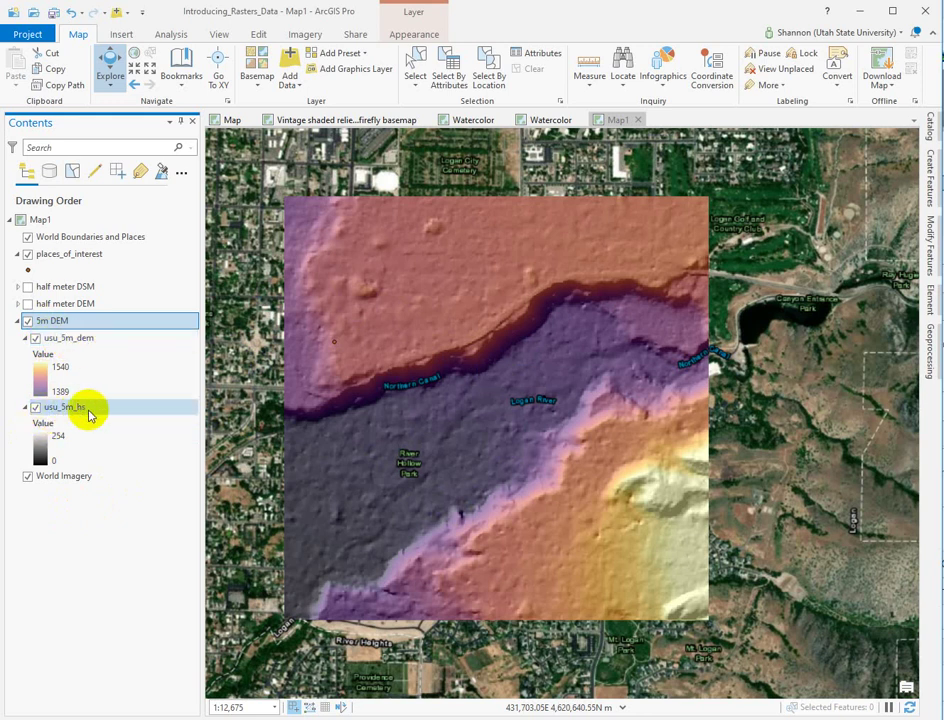
Briefly hide usu_5m_dem to view the hillshade beneath it, and turn off the World Imagery basemap
{"action": "left_click", "coordinate": [36, 340]}
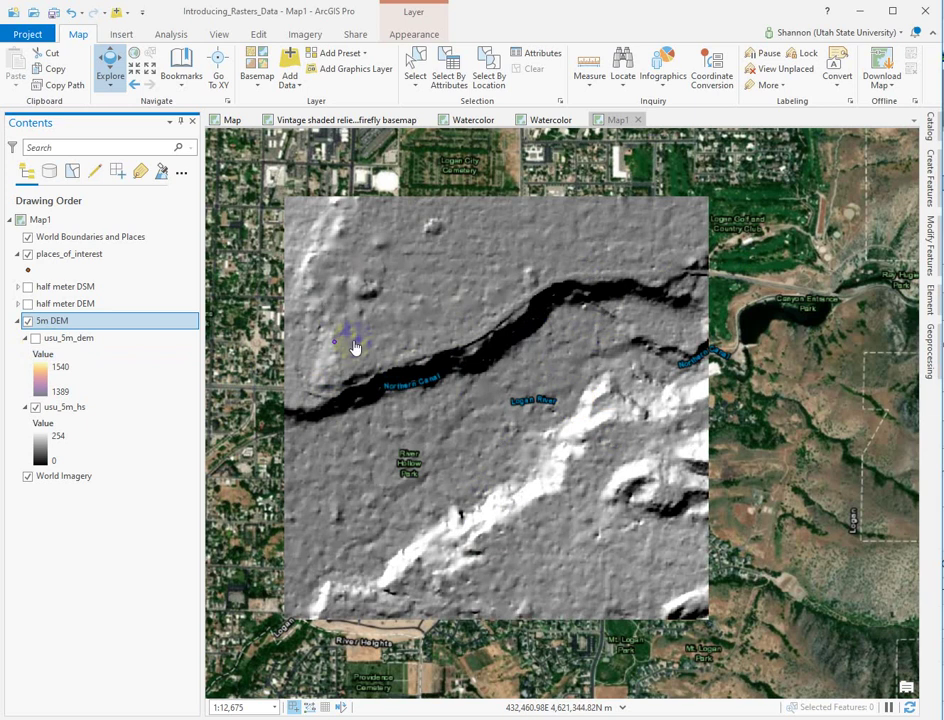
{"action": "left_click", "coordinate": [35, 340]}
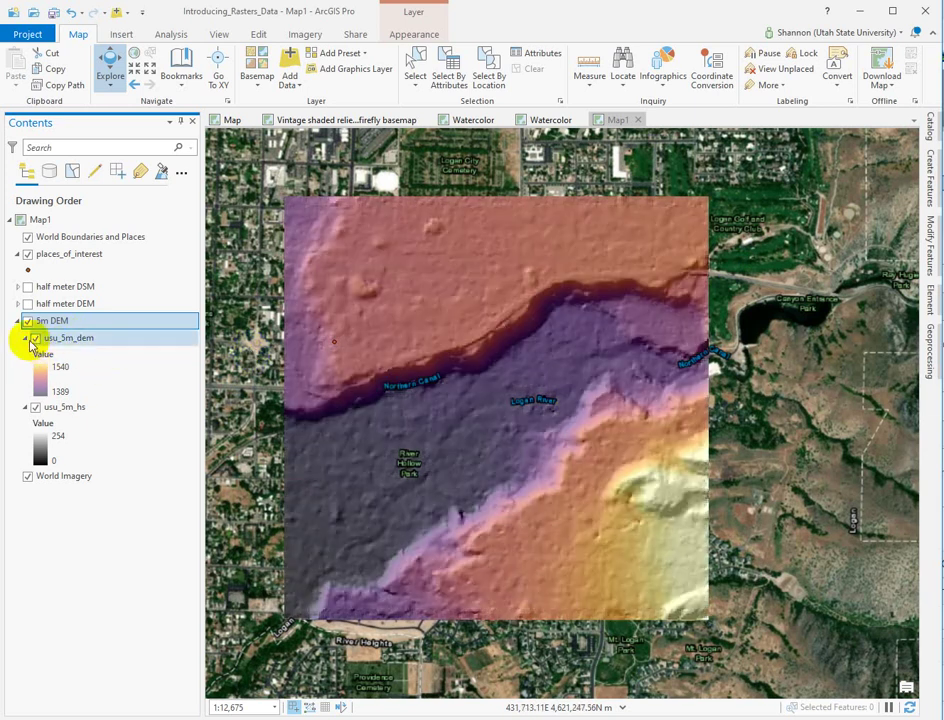
{"action": "left_click", "coordinate": [27, 476]}
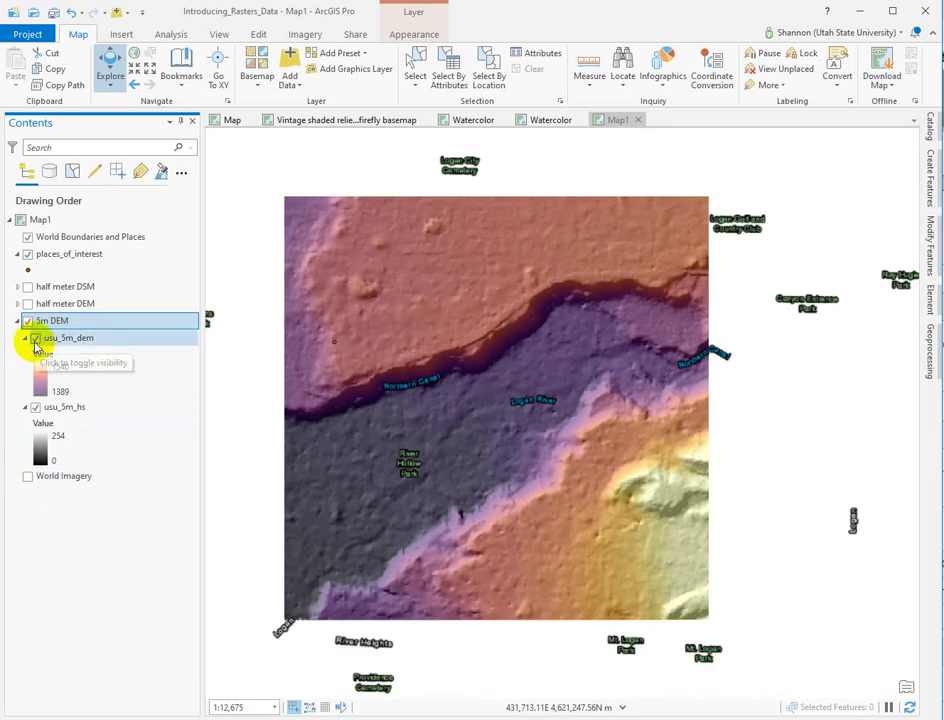
Check the layer transparency of usu_5m_dem in its appearance settings
{"action": "left_click", "coordinate": [414, 34]}
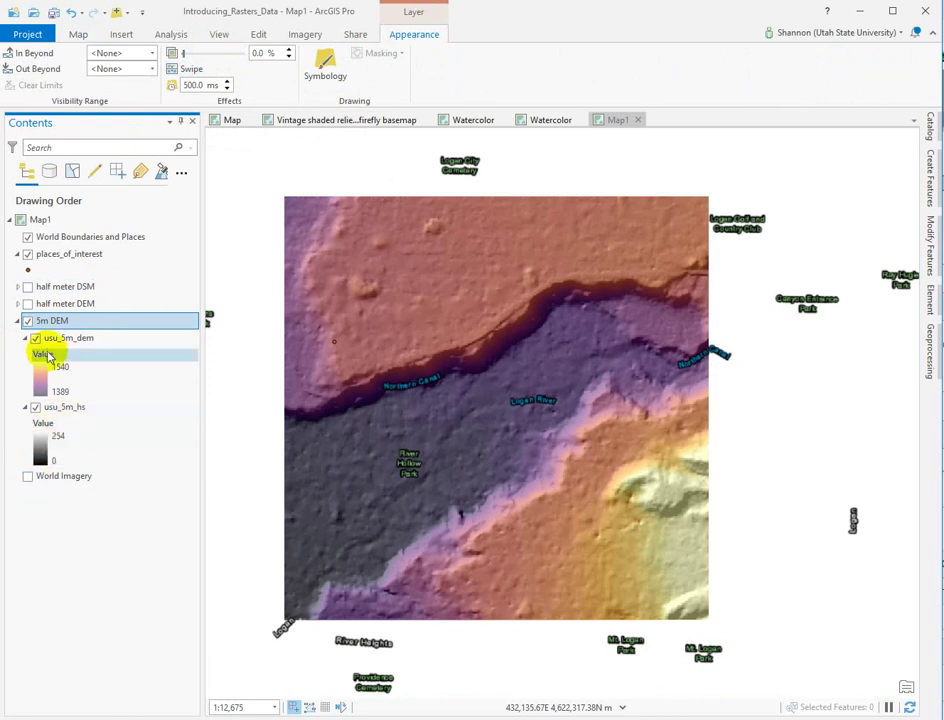
{"action": "left_click", "coordinate": [68, 407]}
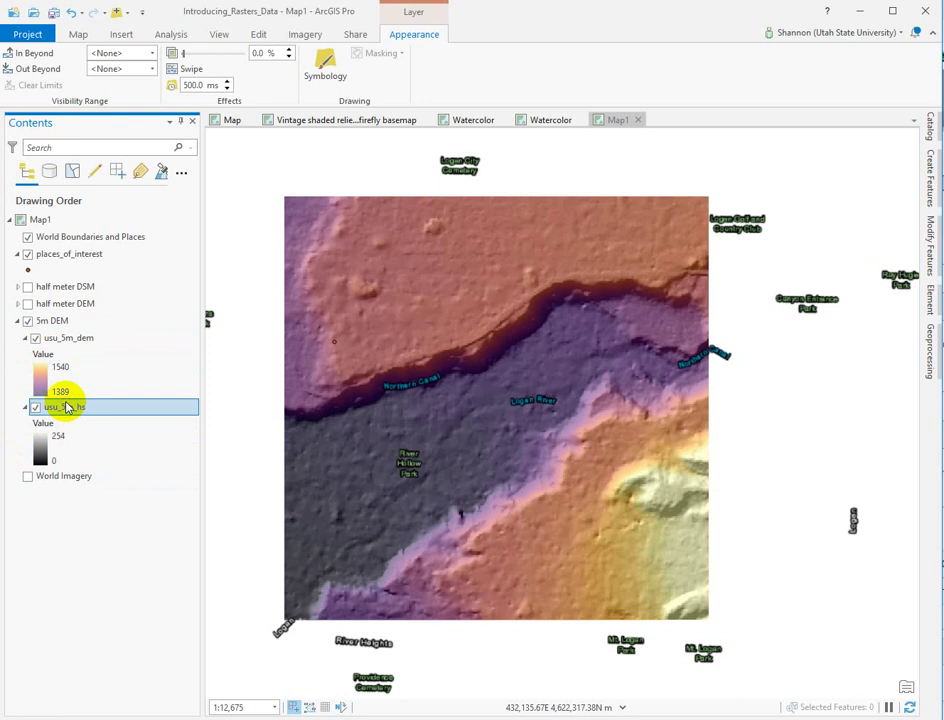
{"action": "left_click", "coordinate": [58, 338]}
{"action": "left_click_drag", "start_coordinate": [183, 53], "coordinate": [212, 54]}
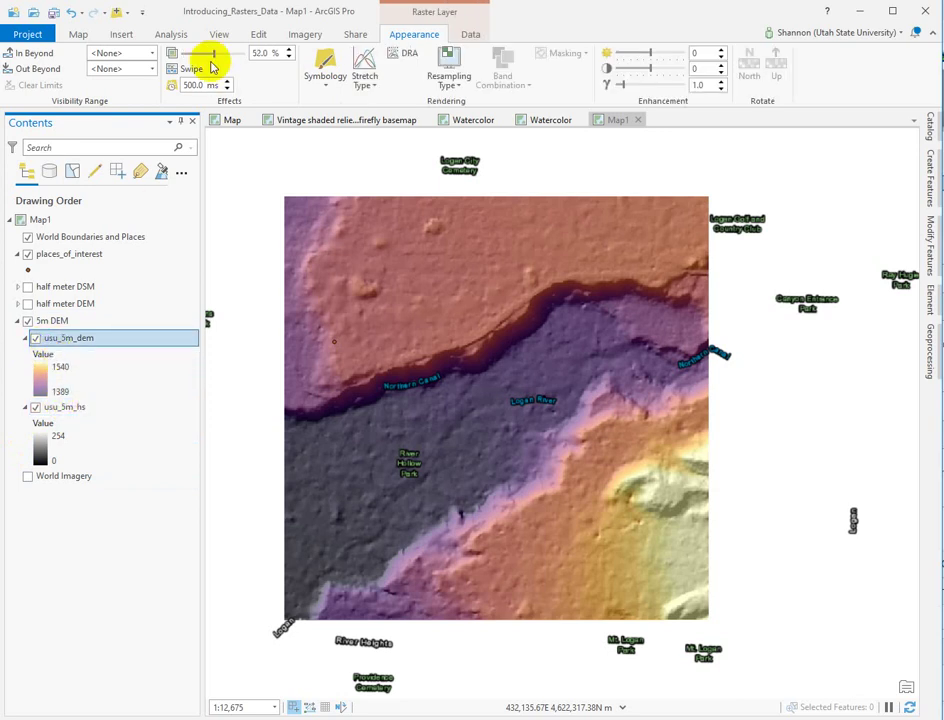
Turn off World Boundaries and Places and turn on the half meter DEM group layer
{"action": "left_click", "coordinate": [28, 238]}
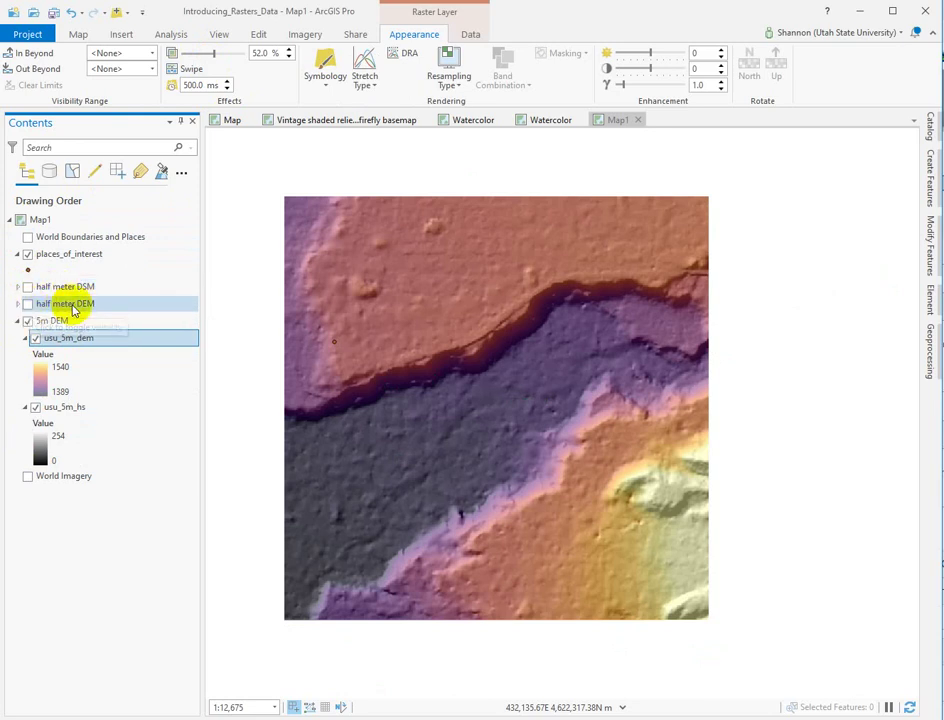
{"action": "left_click", "coordinate": [28, 305]}
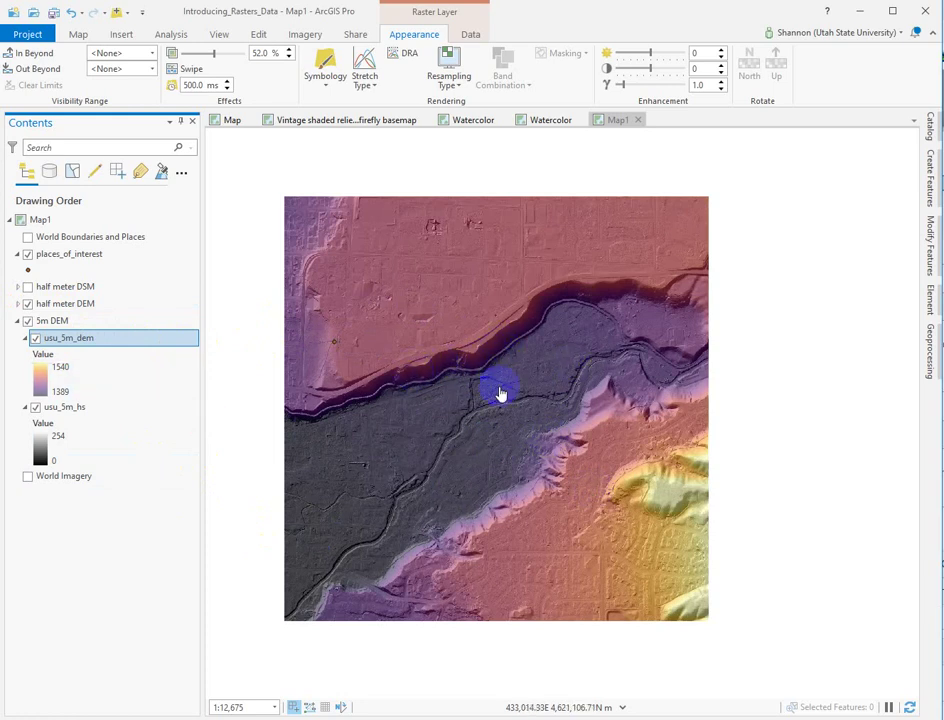
Examine the half meter DEM in close-up along the river, canal, steep slopes and built-up areas
{"action": "scroll", "coordinate": [500, 393], "scroll_direction": "up", "scroll_amount": 2}
{"action": "scroll", "coordinate": [500, 393], "scroll_direction": "up", "scroll_amount": 3}
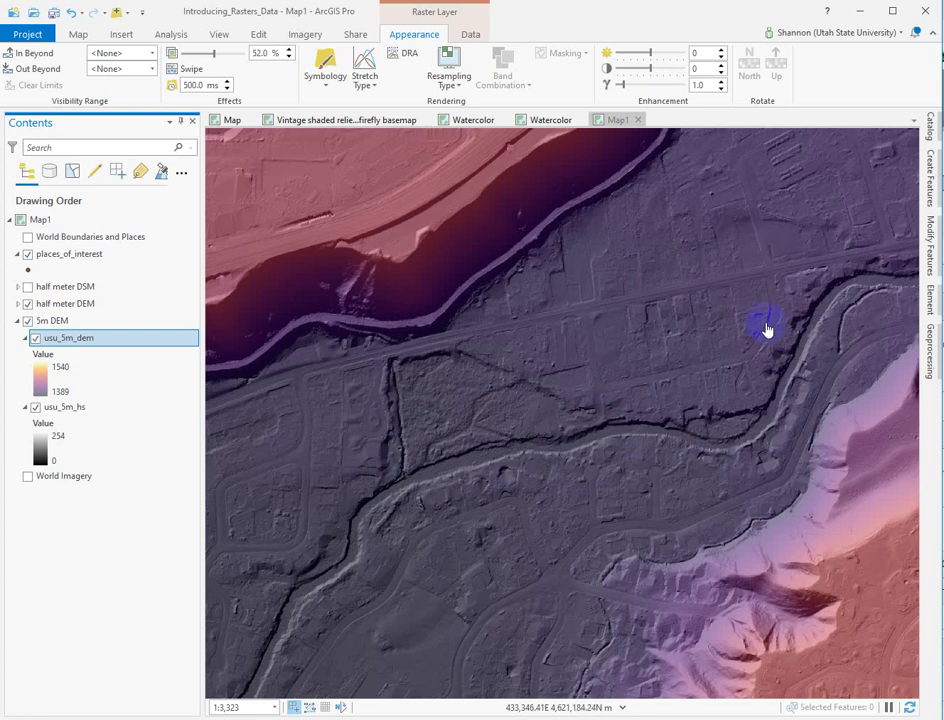
{"action": "left_click_drag", "start_coordinate": [750, 285], "coordinate": [565, 484]}
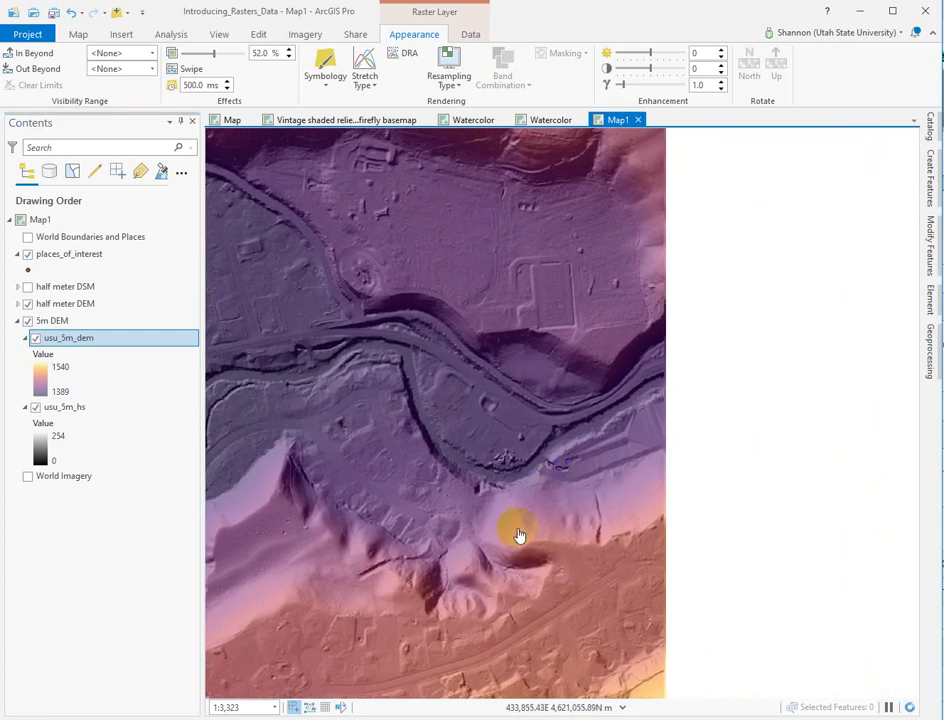
{"action": "left_click_drag", "start_coordinate": [521, 529], "coordinate": [603, 537]}
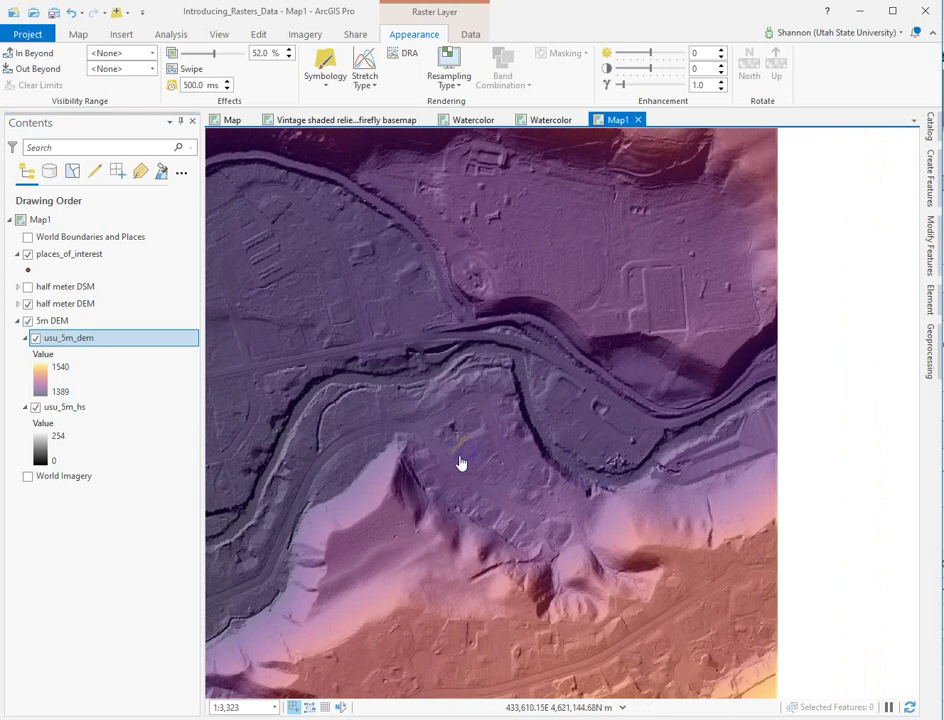
{"action": "left_click_drag", "start_coordinate": [457, 459], "coordinate": [768, 324]}
{"action": "left_click_drag", "start_coordinate": [632, 293], "coordinate": [671, 405]}
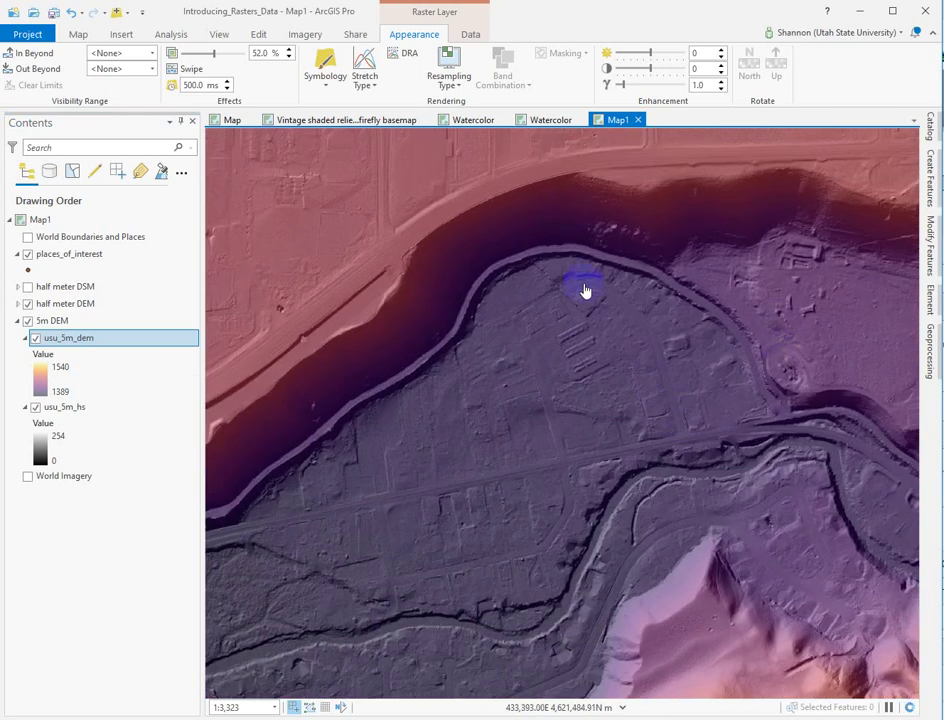
{"action": "left_click_drag", "start_coordinate": [585, 290], "coordinate": [268, 402]}
{"action": "left_click_drag", "start_coordinate": [685, 388], "coordinate": [577, 315]}
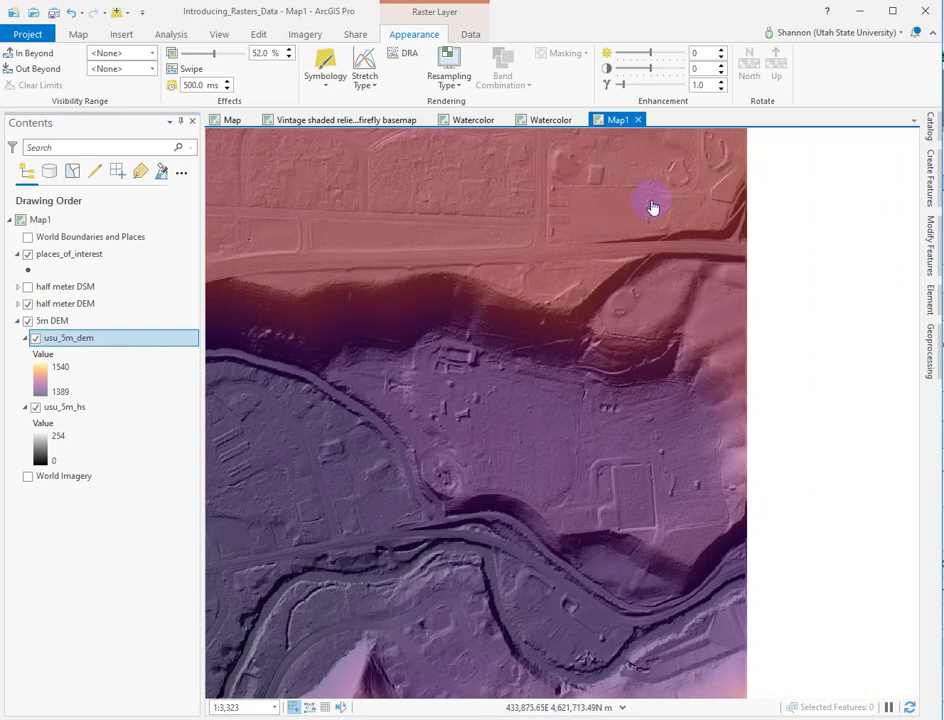
{"action": "left_click_drag", "start_coordinate": [613, 286], "coordinate": [676, 343]}
{"action": "left_click_drag", "start_coordinate": [470, 230], "coordinate": [664, 344]}
{"action": "left_click_drag", "start_coordinate": [415, 289], "coordinate": [652, 286]}
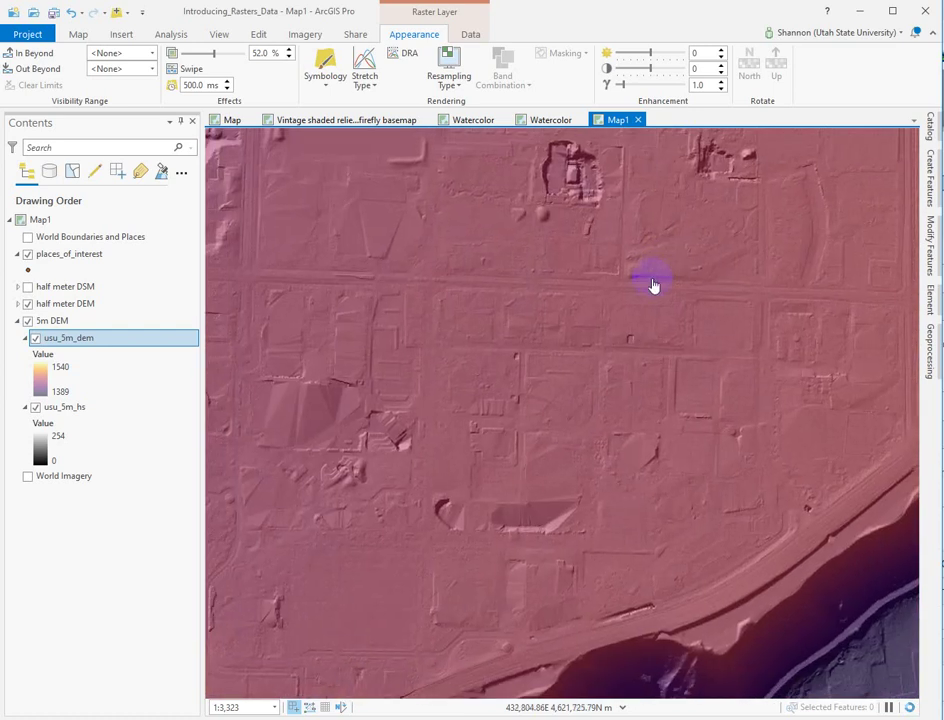
{"action": "left_click_drag", "start_coordinate": [619, 437], "coordinate": [651, 251]}
{"action": "left_click_drag", "start_coordinate": [424, 466], "coordinate": [578, 241]}
{"action": "left_click_drag", "start_coordinate": [473, 457], "coordinate": [672, 381]}
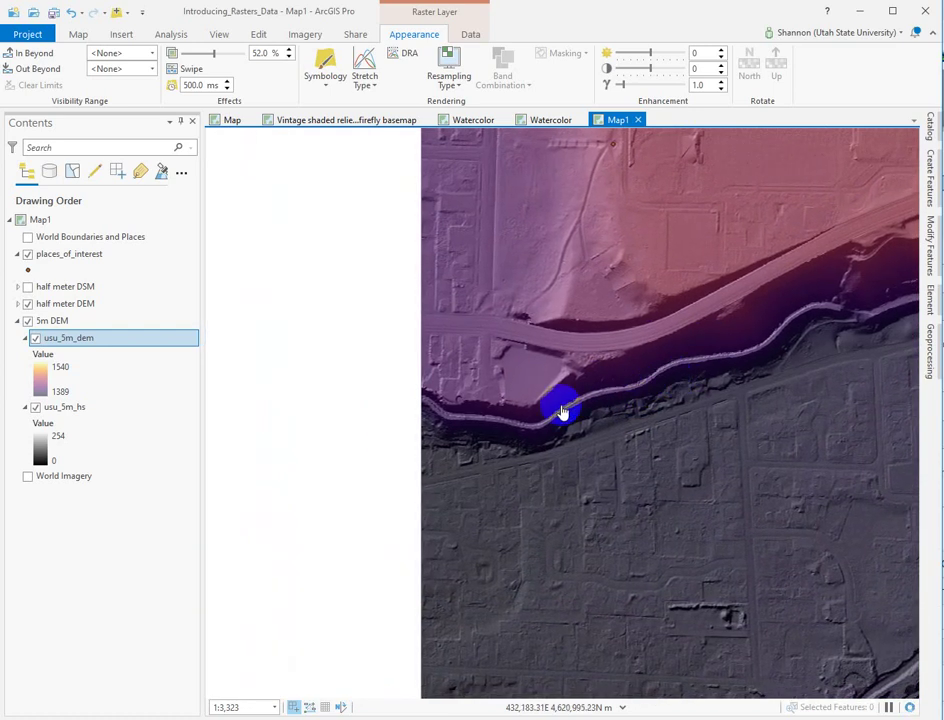
{"action": "left_click_drag", "start_coordinate": [639, 434], "coordinate": [417, 489]}
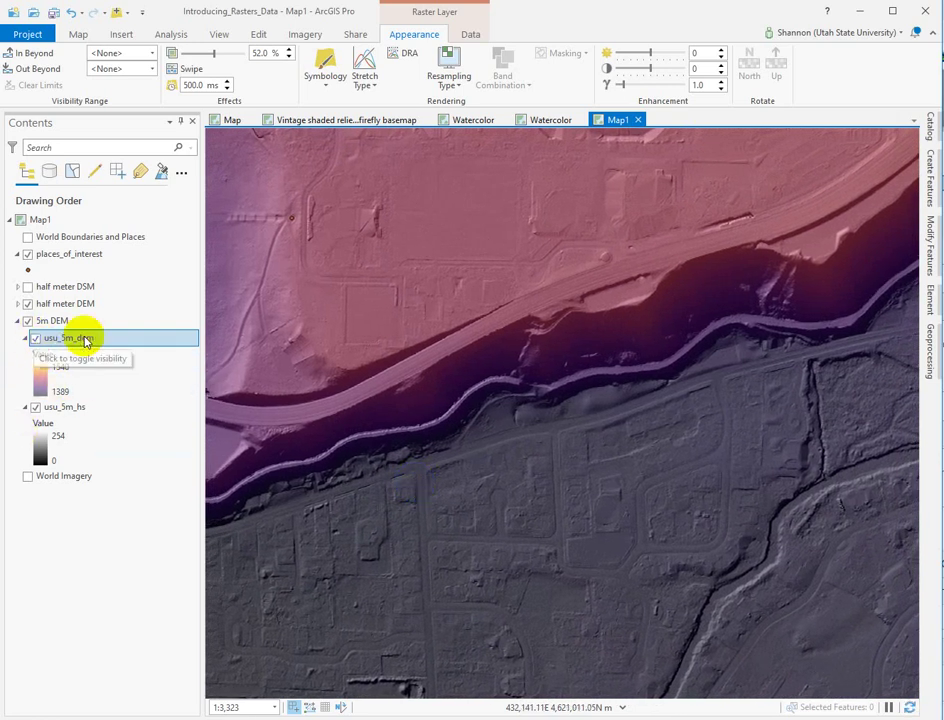
Turn off usu_5m_dem and the 5m DEM group, collapse that group, and expand the half meter DEM group
{"action": "left_click", "coordinate": [35, 341]}
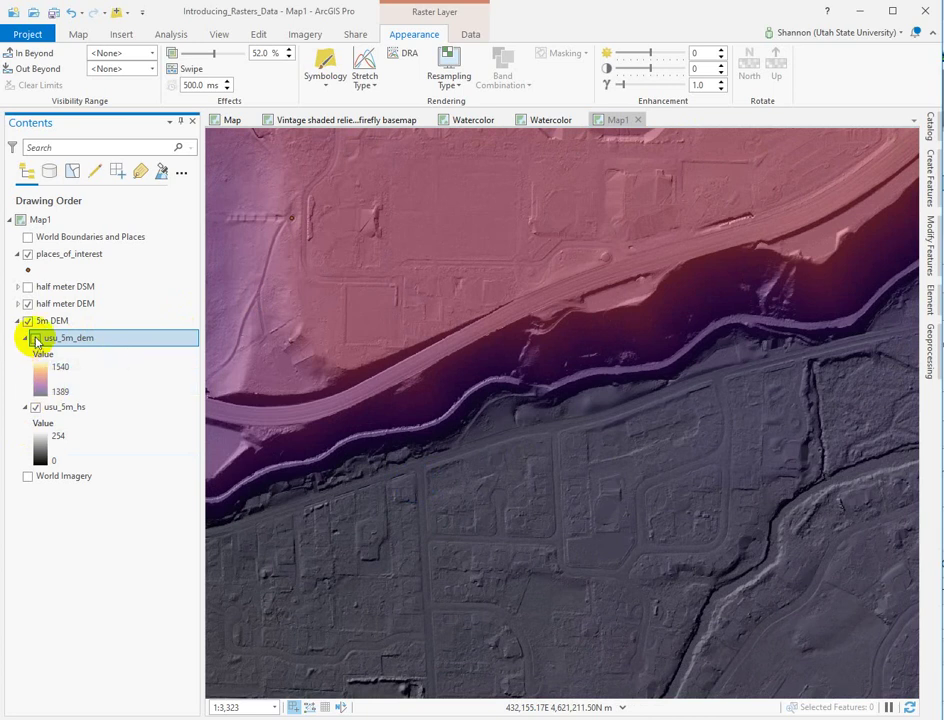
{"action": "left_click", "coordinate": [19, 322]}
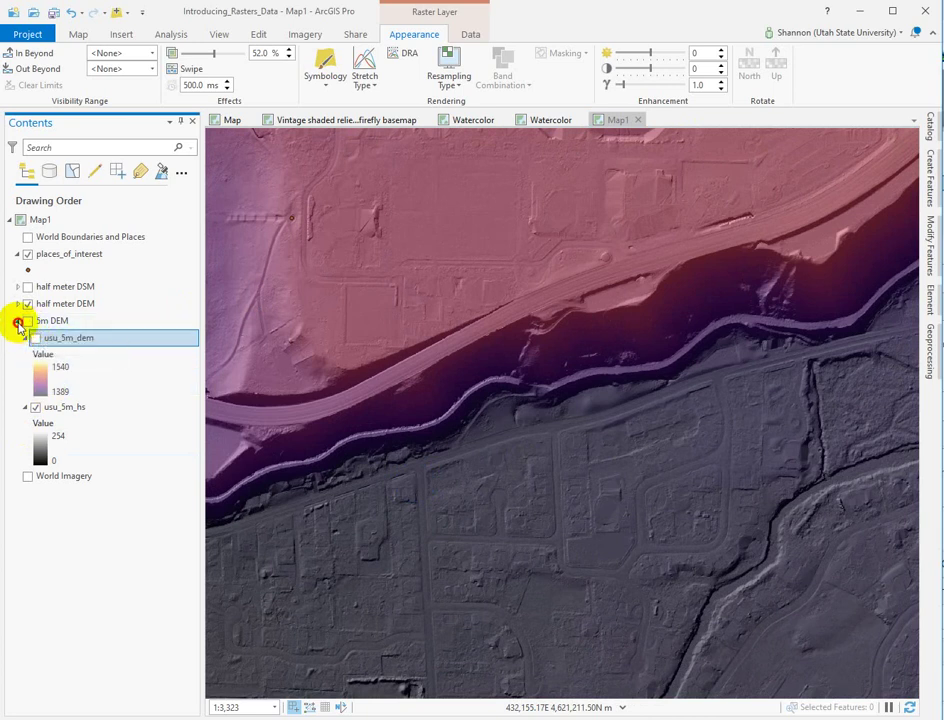
{"action": "left_click", "coordinate": [18, 321]}
{"action": "left_click", "coordinate": [17, 304]}
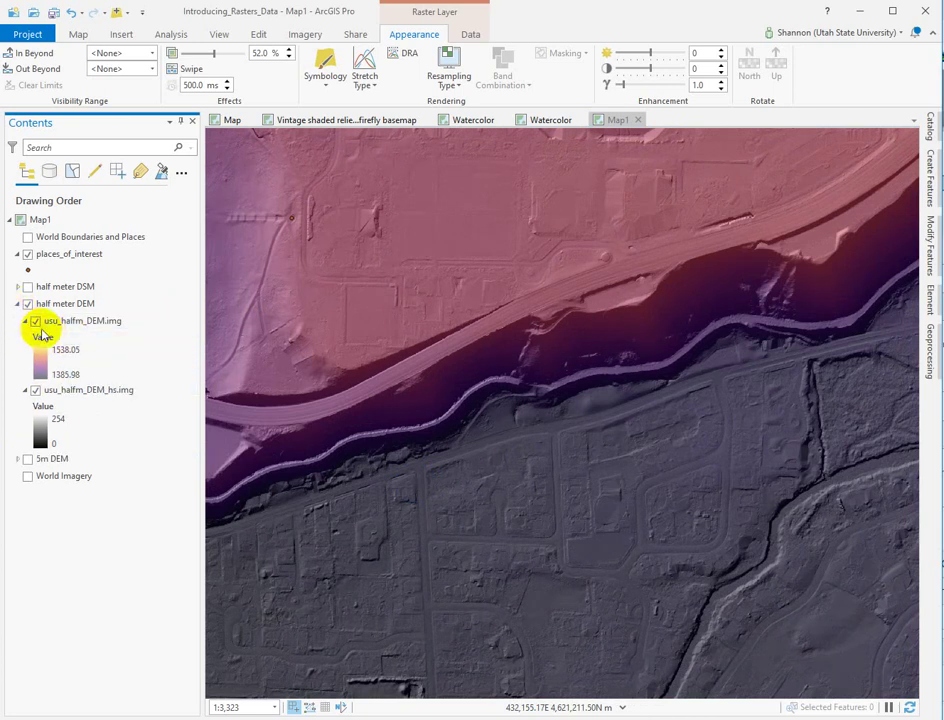
Hide usu_halfm_DEM.img to inspect the usu_halfm_DEM_hs.img hillshade on its own, and show the elevation layer again
{"action": "left_click", "coordinate": [35, 321]}
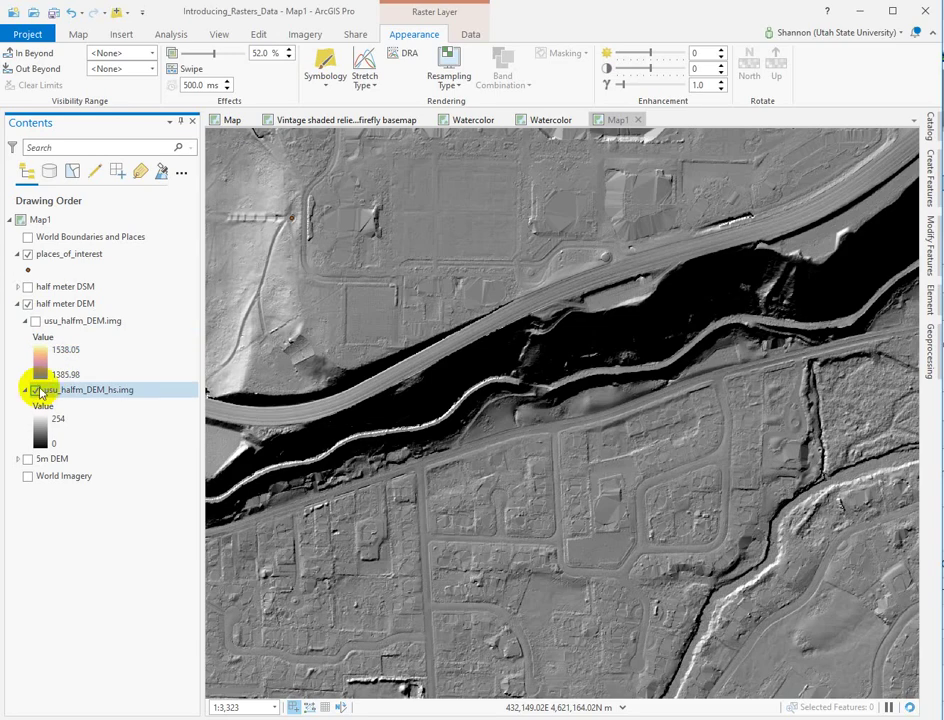
{"action": "left_click", "coordinate": [92, 418]}
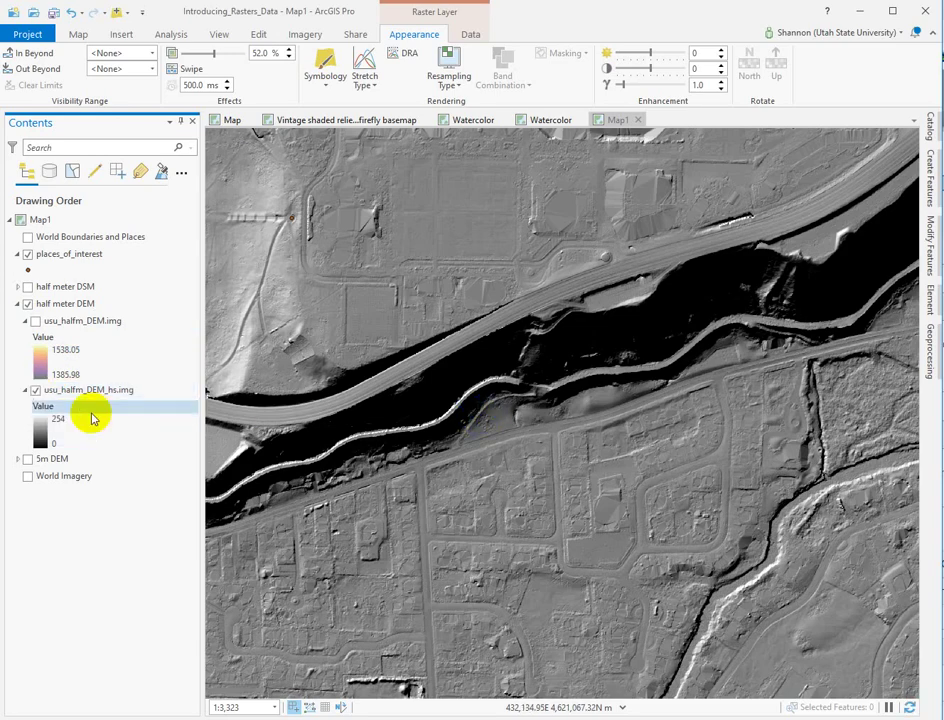
{"action": "left_click", "coordinate": [226, 453]}
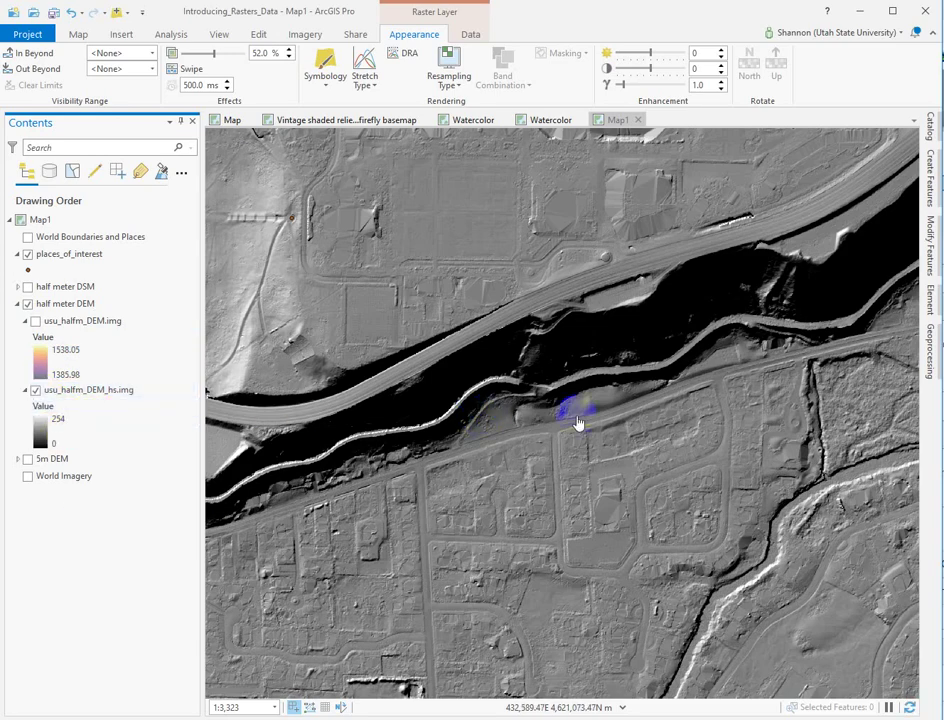
{"action": "left_click", "coordinate": [58, 392]}
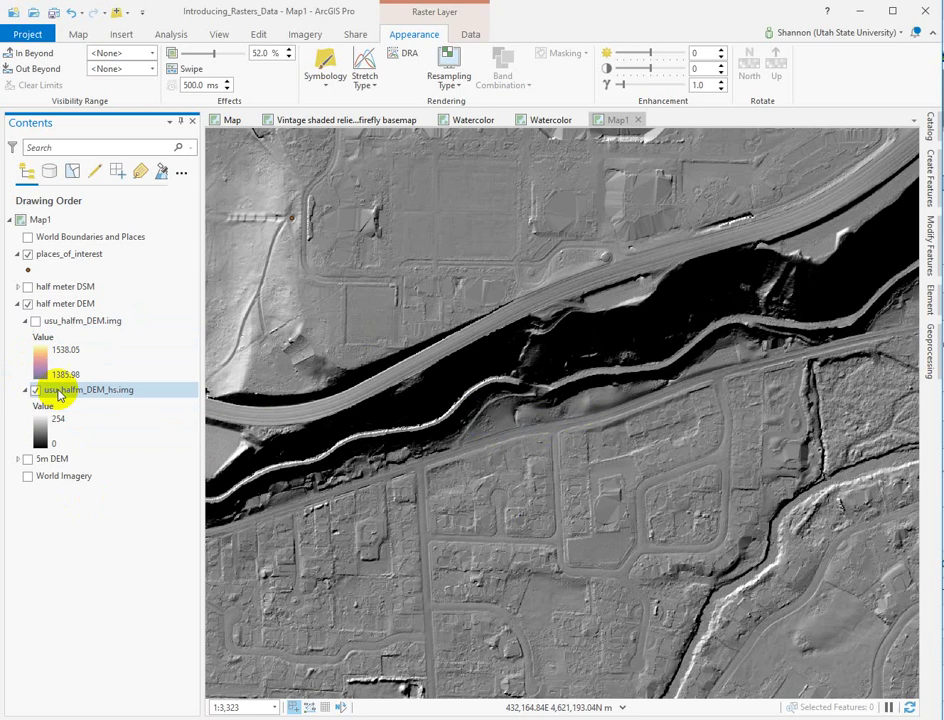
{"action": "left_click", "coordinate": [60, 350]}
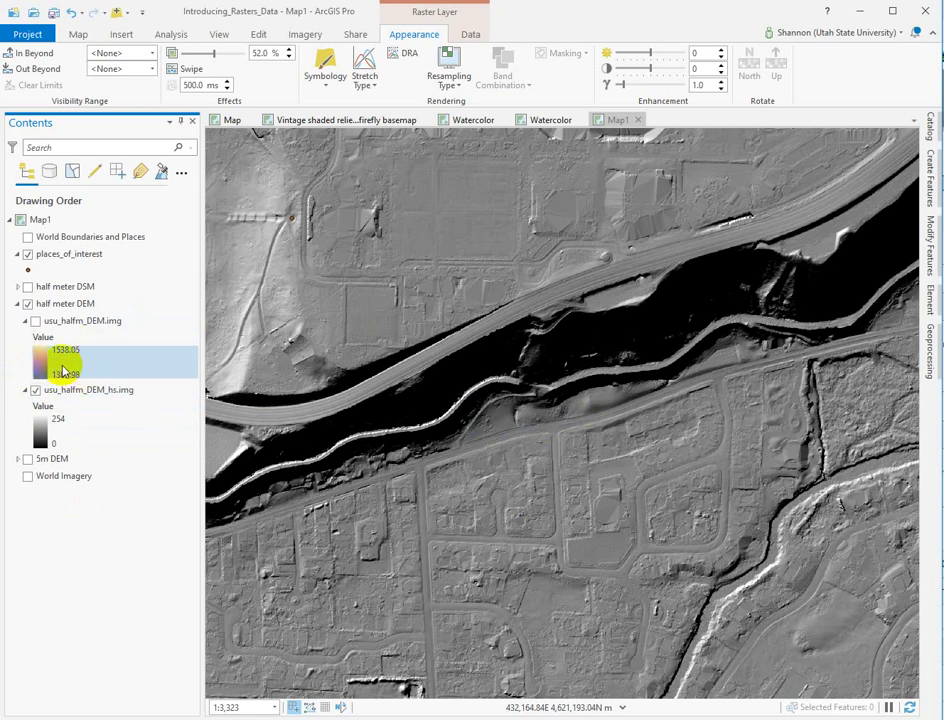
{"action": "left_click", "coordinate": [46, 459]}
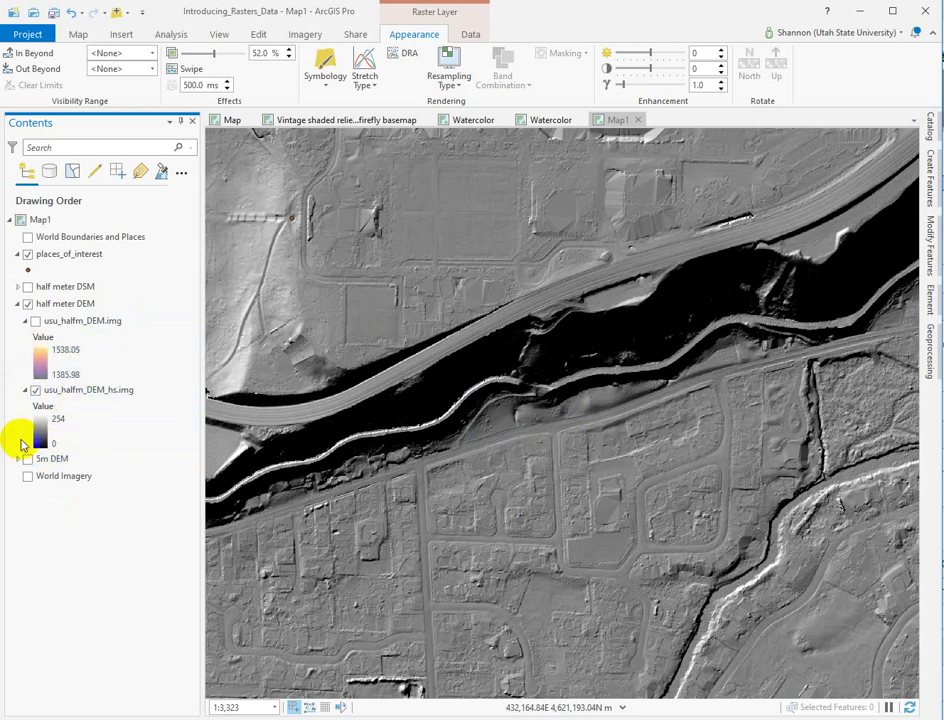
{"action": "left_click", "coordinate": [59, 444]}
{"action": "left_click", "coordinate": [22, 391]}
{"action": "left_click", "coordinate": [34, 430]}
{"action": "left_click", "coordinate": [42, 456]}
{"action": "left_click", "coordinate": [30, 420]}
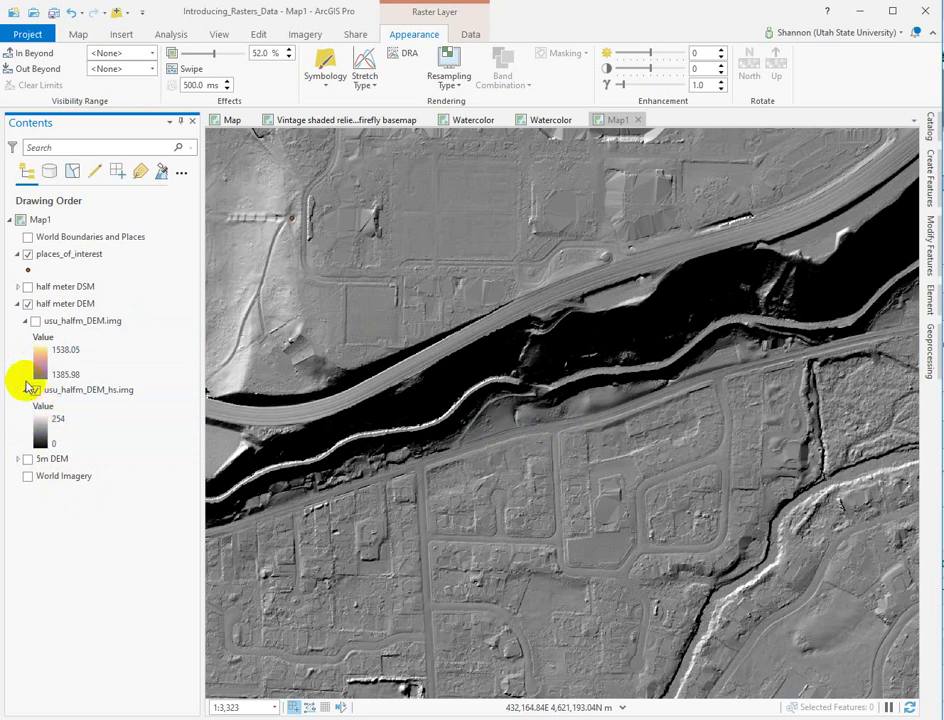
{"action": "left_click", "coordinate": [26, 318]}
{"action": "left_click", "coordinate": [35, 321]}
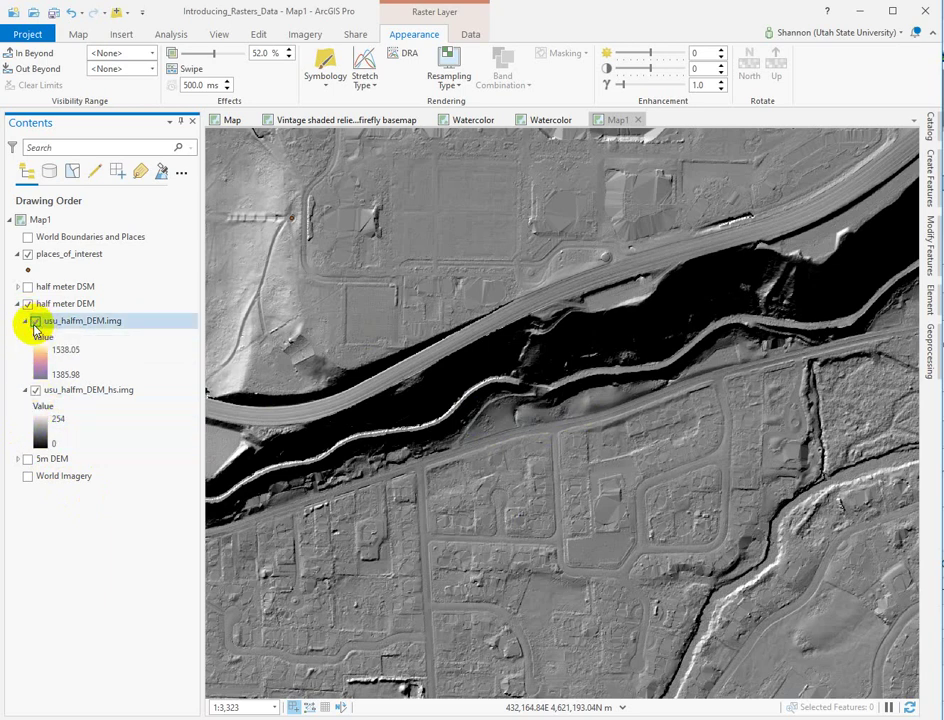
View the full extent of the half meter DEM at a scale of 1:12,675
{"action": "left_click", "coordinate": [80, 286]}
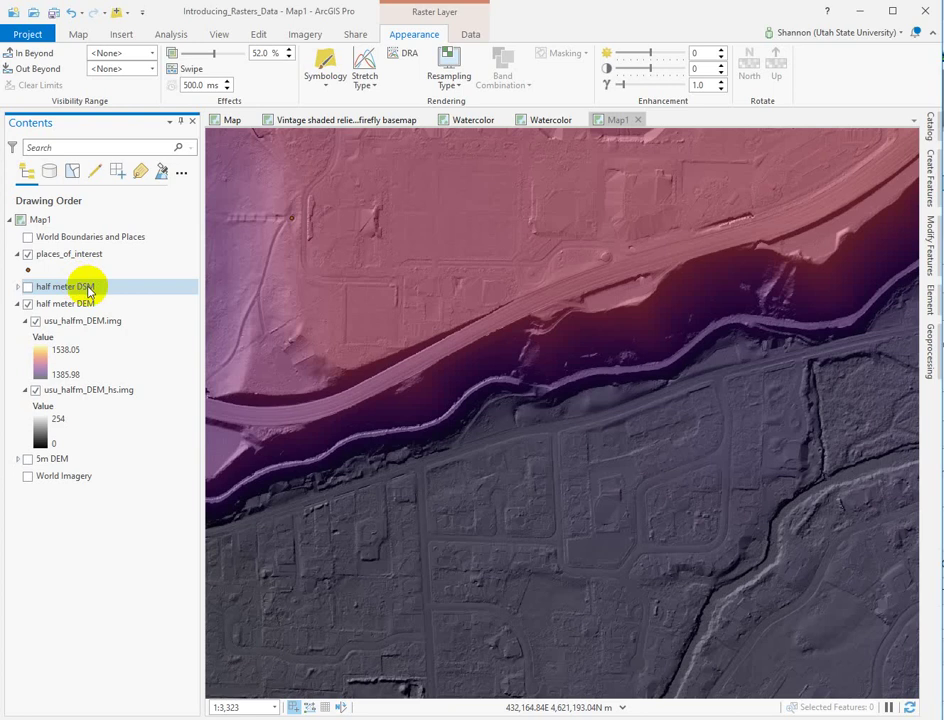
{"action": "left_click", "coordinate": [382, 346]}
{"action": "scroll", "coordinate": [382, 346], "scroll_direction": "down", "scroll_amount": 3}
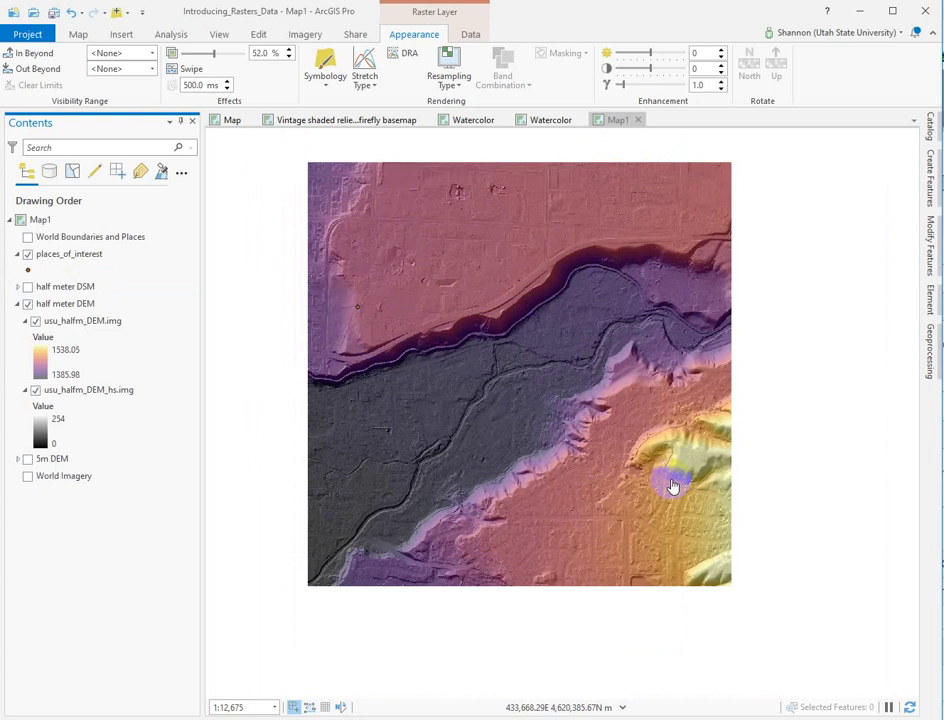
{"action": "left_click", "coordinate": [164, 322]}
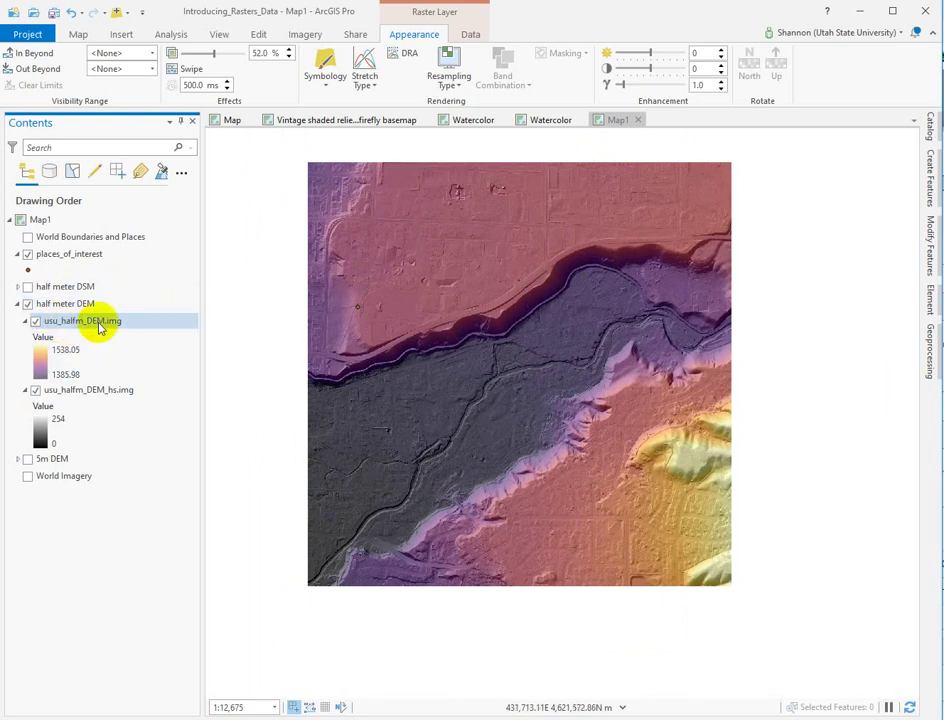
{"action": "left_click", "coordinate": [32, 305]}
{"action": "left_click", "coordinate": [41, 288]}
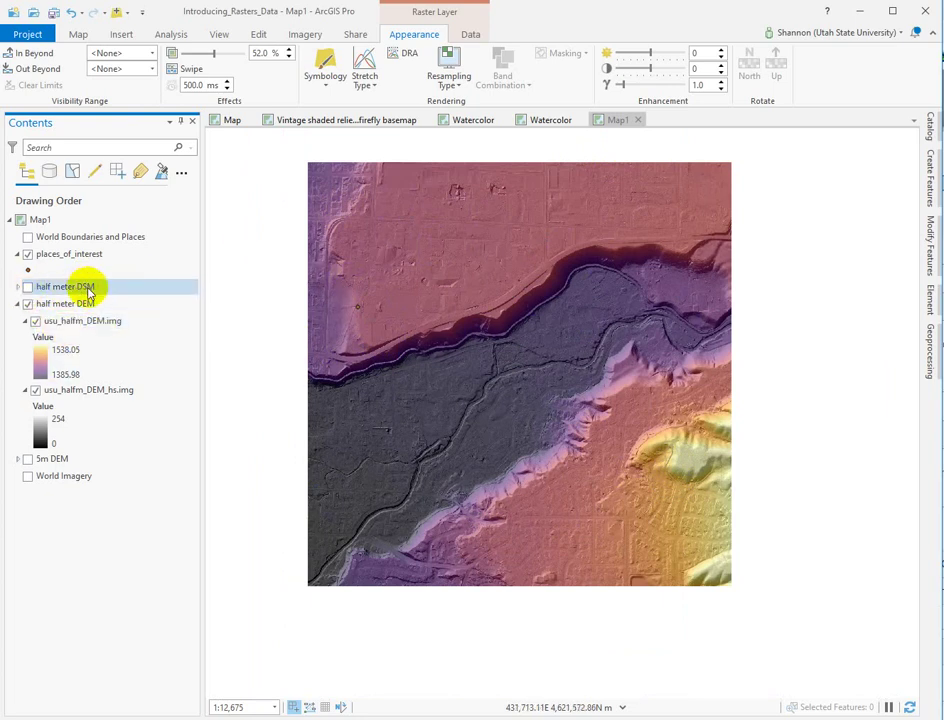
Turn on the half meter DSM group and examine the campus buildings and trees in close-up, down to a scale of 1:557
{"action": "left_click", "coordinate": [28, 287]}
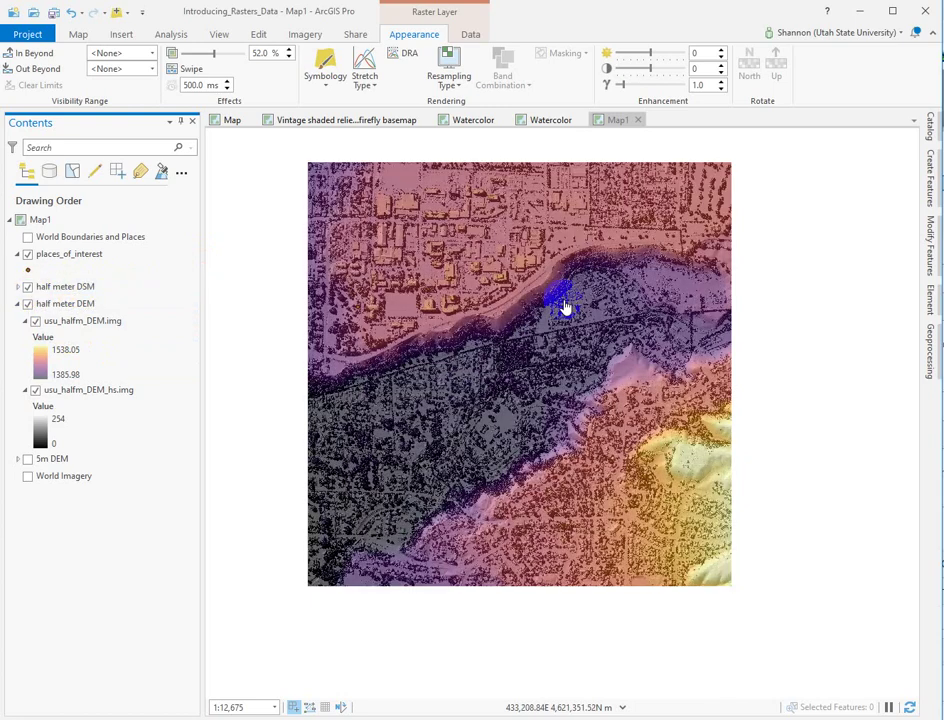
{"action": "scroll", "coordinate": [565, 307], "scroll_direction": "up", "scroll_amount": 5}
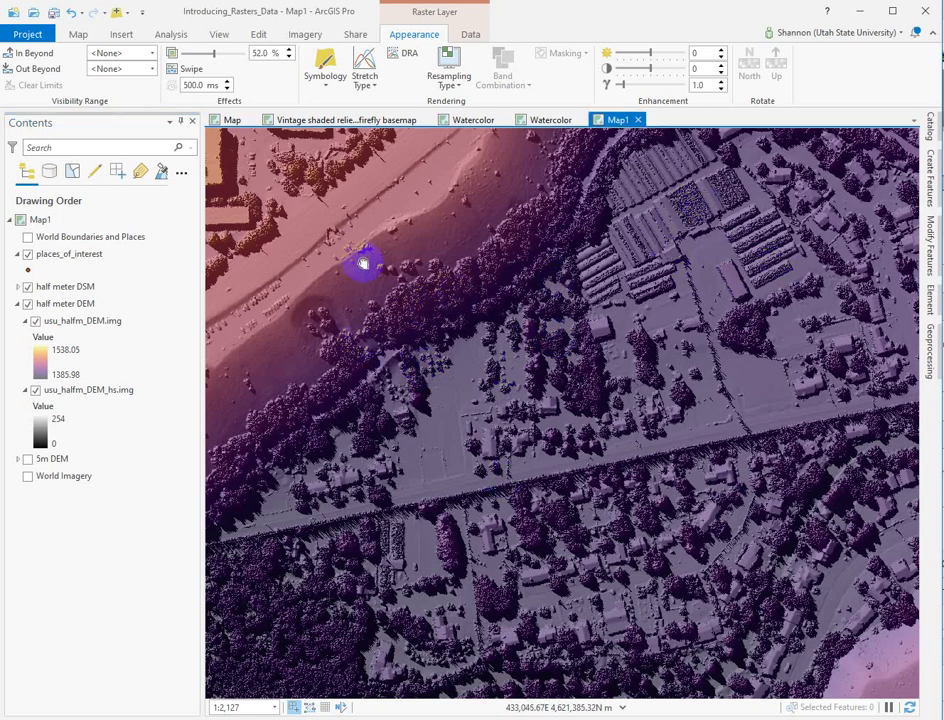
{"action": "left_click_drag", "start_coordinate": [362, 263], "coordinate": [731, 432]}
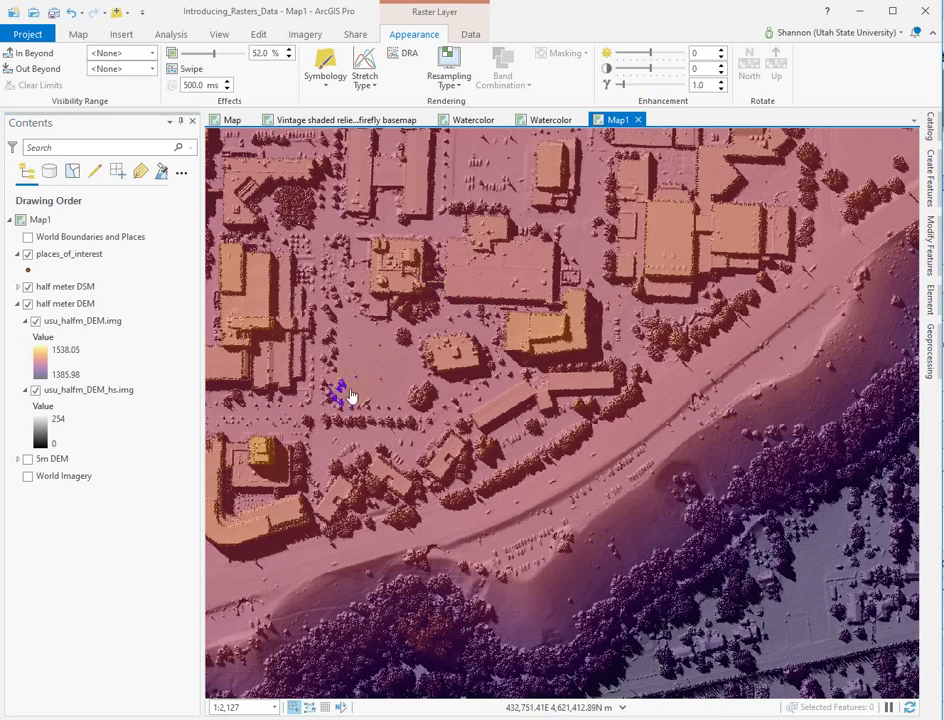
{"action": "left_click_drag", "start_coordinate": [384, 381], "coordinate": [685, 392]}
{"action": "left_click_drag", "start_coordinate": [590, 362], "coordinate": [806, 410]}
{"action": "left_click_drag", "start_coordinate": [524, 385], "coordinate": [731, 390]}
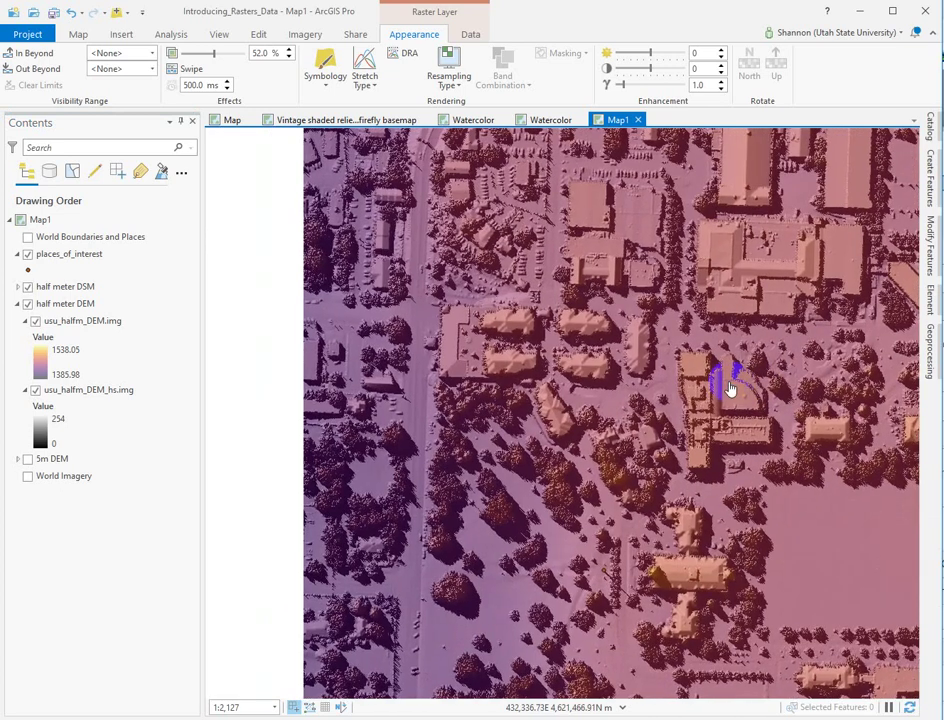
{"action": "left_click_drag", "start_coordinate": [586, 438], "coordinate": [564, 378]}
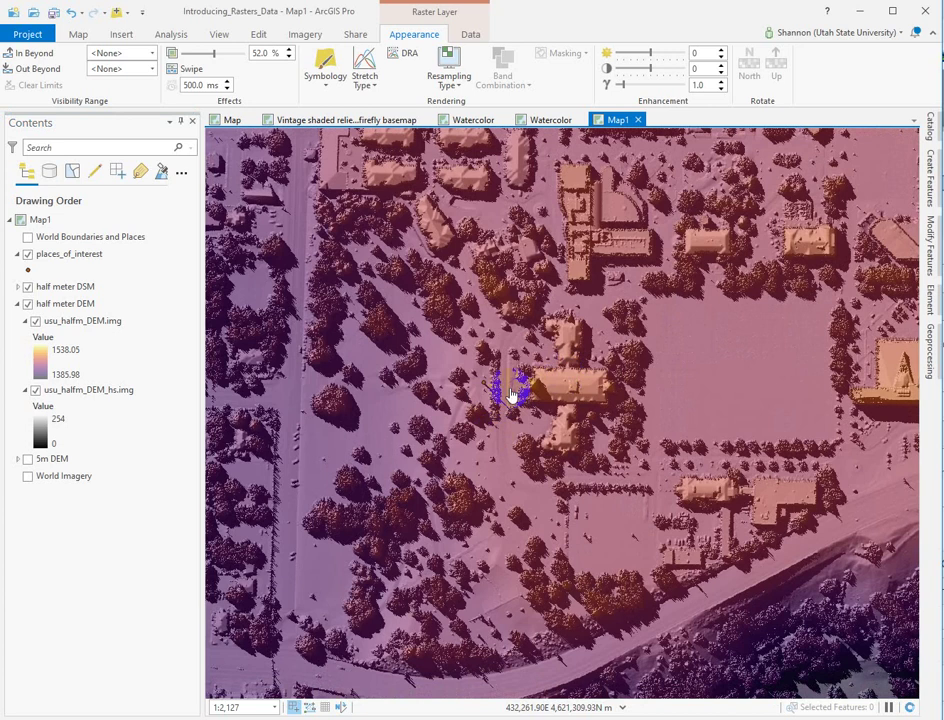
{"action": "scroll", "coordinate": [495, 400], "scroll_direction": "up", "scroll_amount": 5}
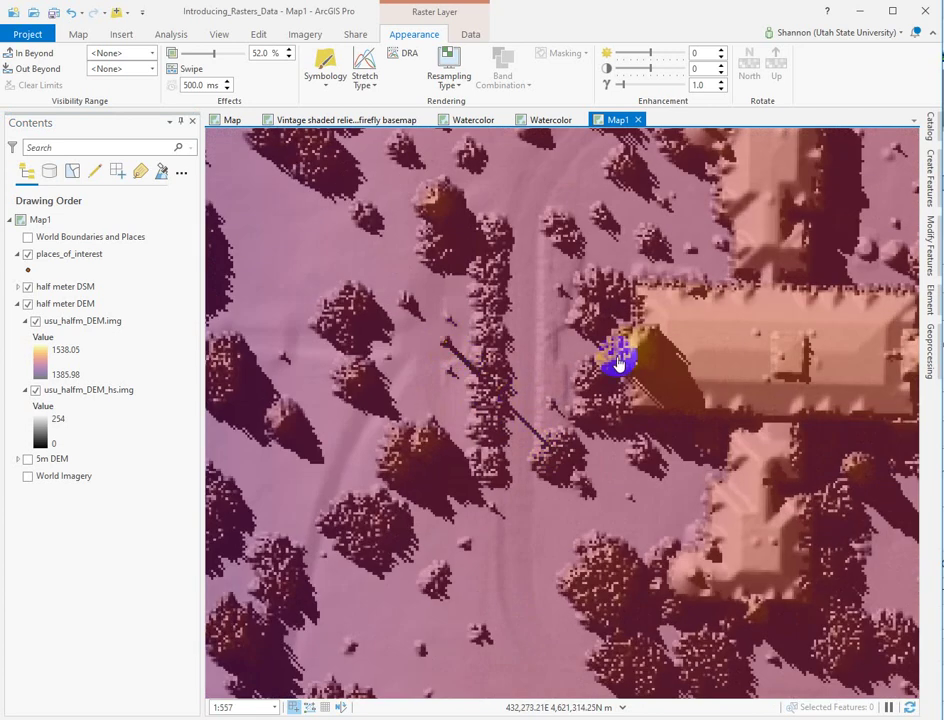
{"action": "scroll", "coordinate": [618, 362], "scroll_direction": "down", "scroll_amount": 5}
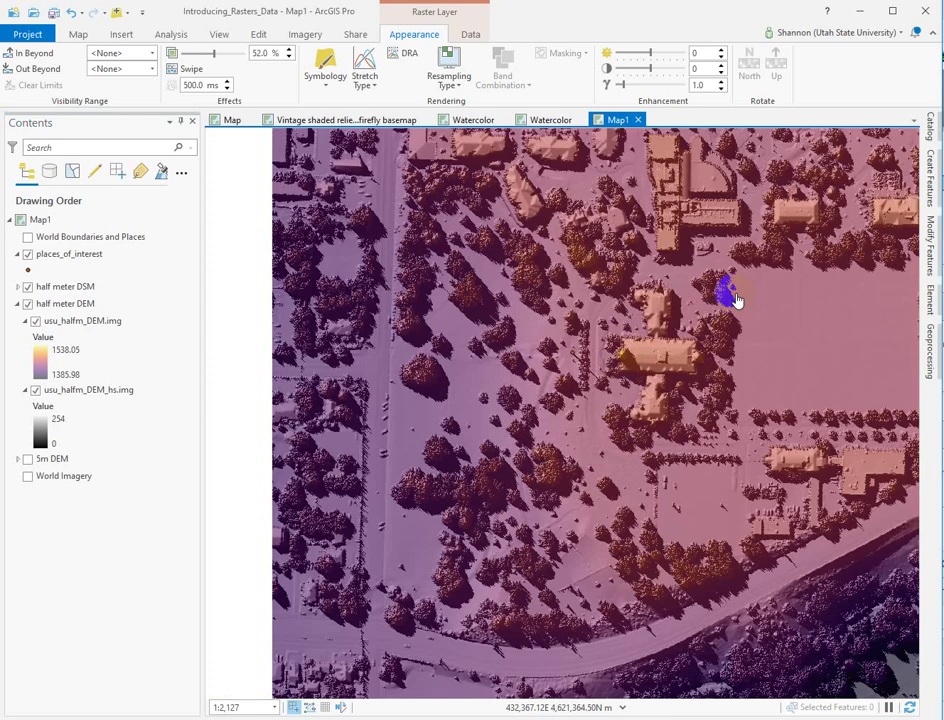
Examine houses, trees and streets of the residential area south of campus in the half meter DSM at 1:2,127
{"action": "left_click_drag", "start_coordinate": [636, 527], "coordinate": [685, 270]}
{"action": "left_click_drag", "start_coordinate": [678, 554], "coordinate": [699, 505]}
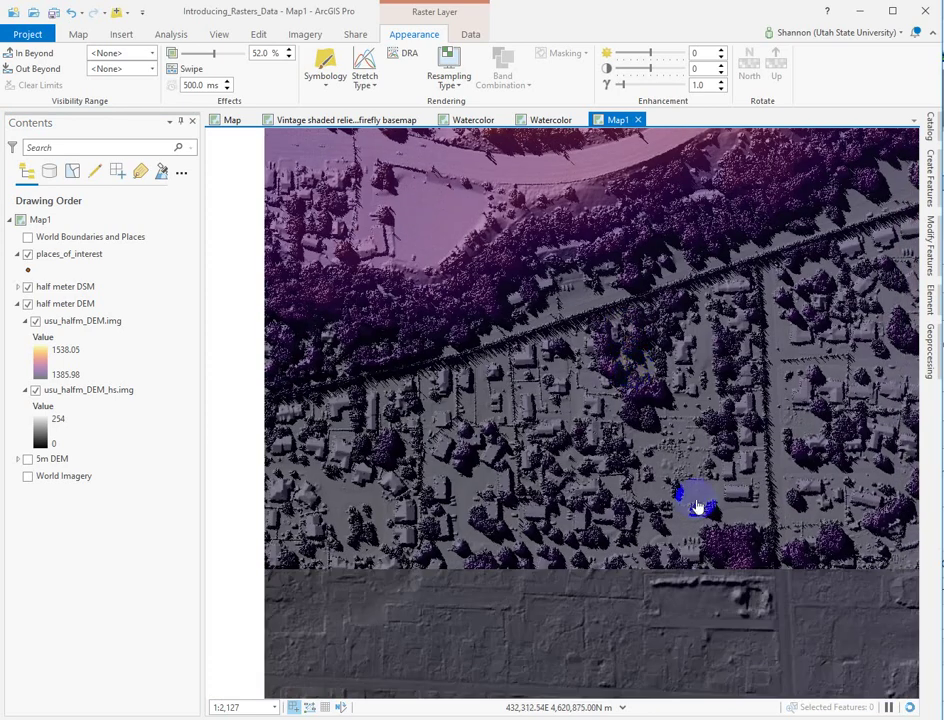
{"action": "left_click_drag", "start_coordinate": [724, 563], "coordinate": [592, 331]}
{"action": "left_click_drag", "start_coordinate": [784, 529], "coordinate": [565, 386]}
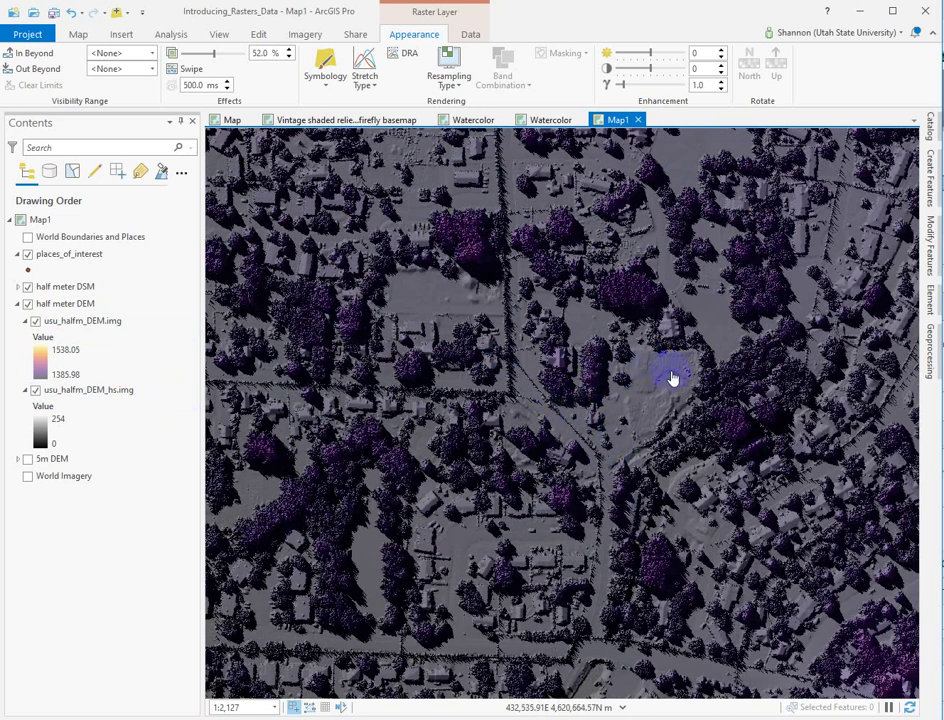
{"action": "left_click", "coordinate": [85, 325]}
View the half meter DSM at 1:8,112 across the campus, the river valley and the southeastern hills
{"action": "scroll", "coordinate": [468, 362], "scroll_direction": "down", "scroll_amount": 3}
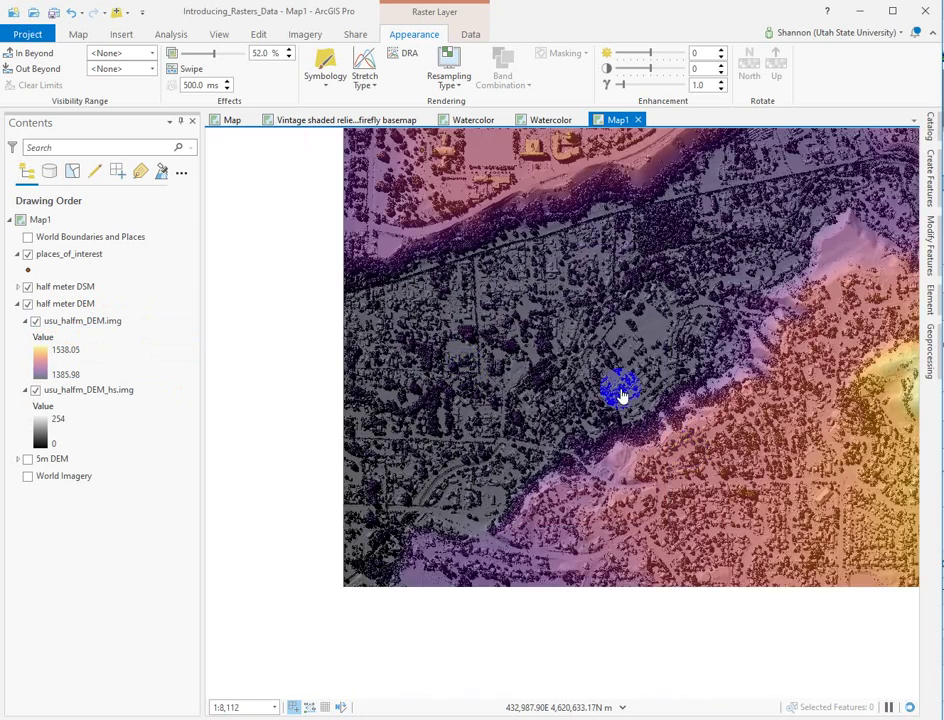
{"action": "left_click_drag", "start_coordinate": [539, 246], "coordinate": [603, 531]}
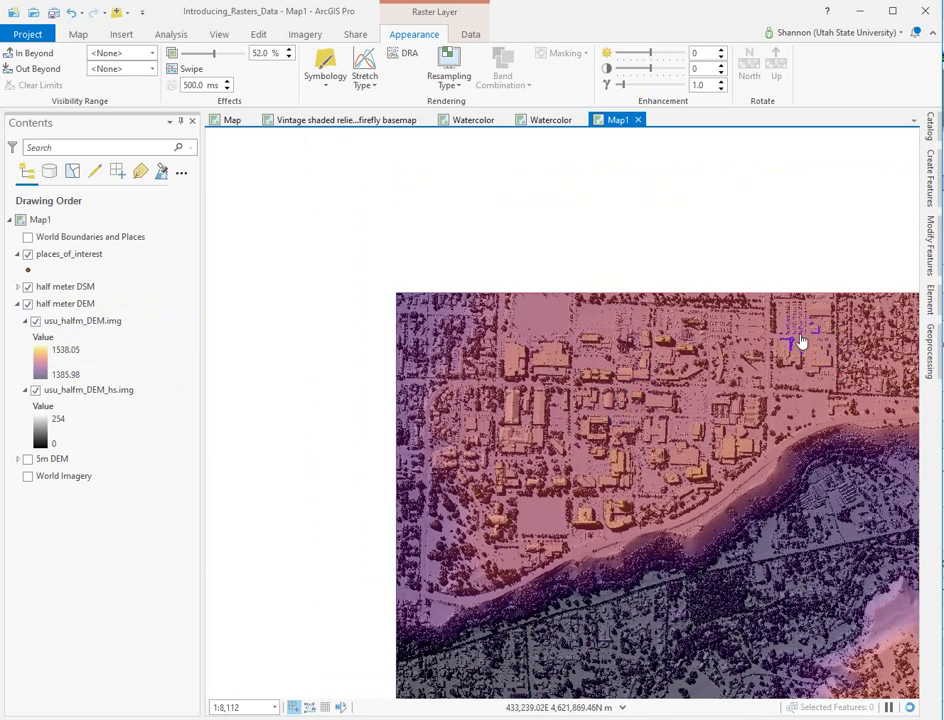
{"action": "left_click_drag", "start_coordinate": [800, 342], "coordinate": [636, 261]}
{"action": "left_click_drag", "start_coordinate": [609, 387], "coordinate": [598, 278]}
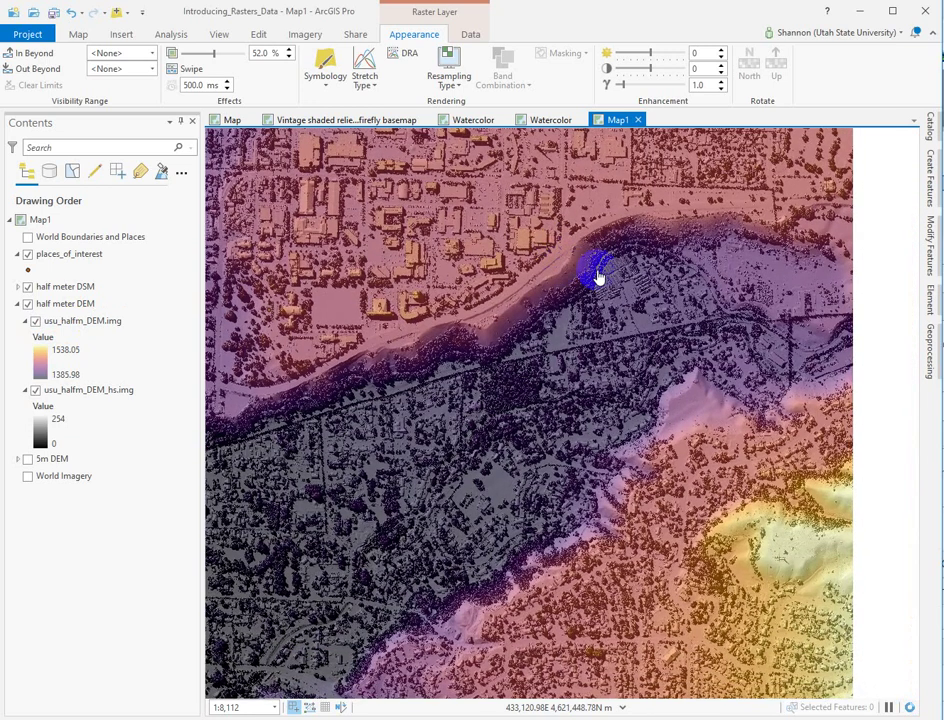
Turn on the 5m DEM group and expand the half meter DSM, half meter DEM and 5m DEM groups to compare their value ranges
{"action": "left_click", "coordinate": [16, 304]}
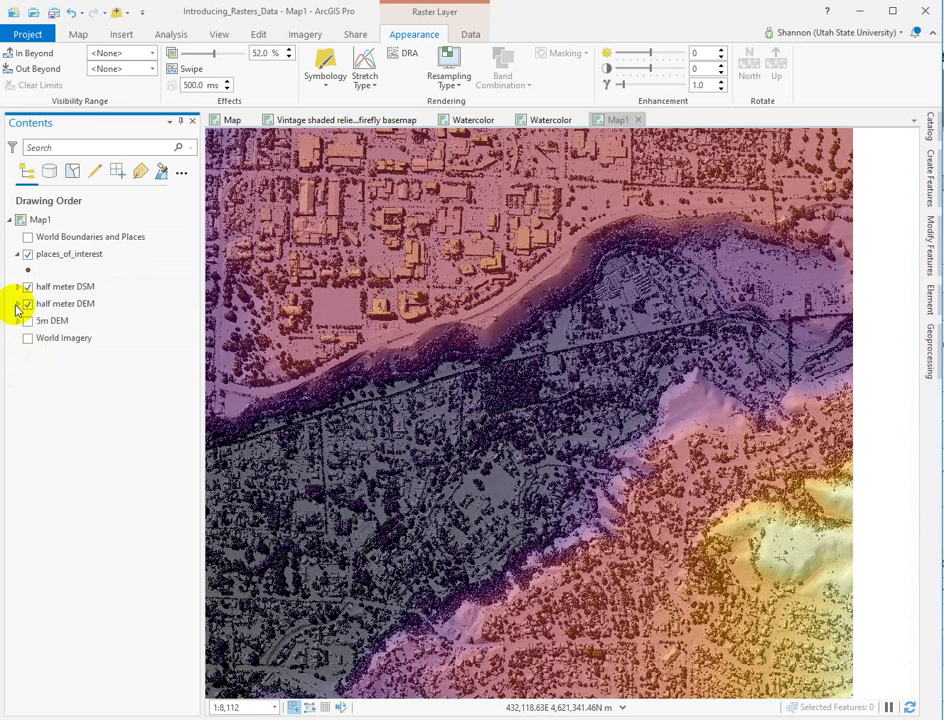
{"action": "left_click", "coordinate": [70, 287]}
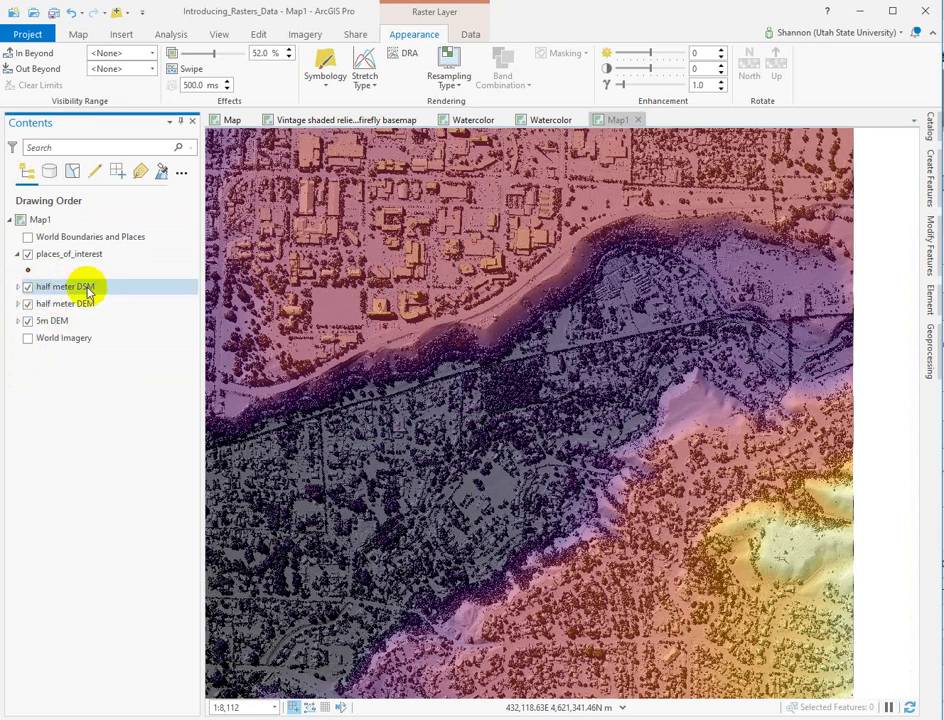
{"action": "left_click", "coordinate": [60, 304]}
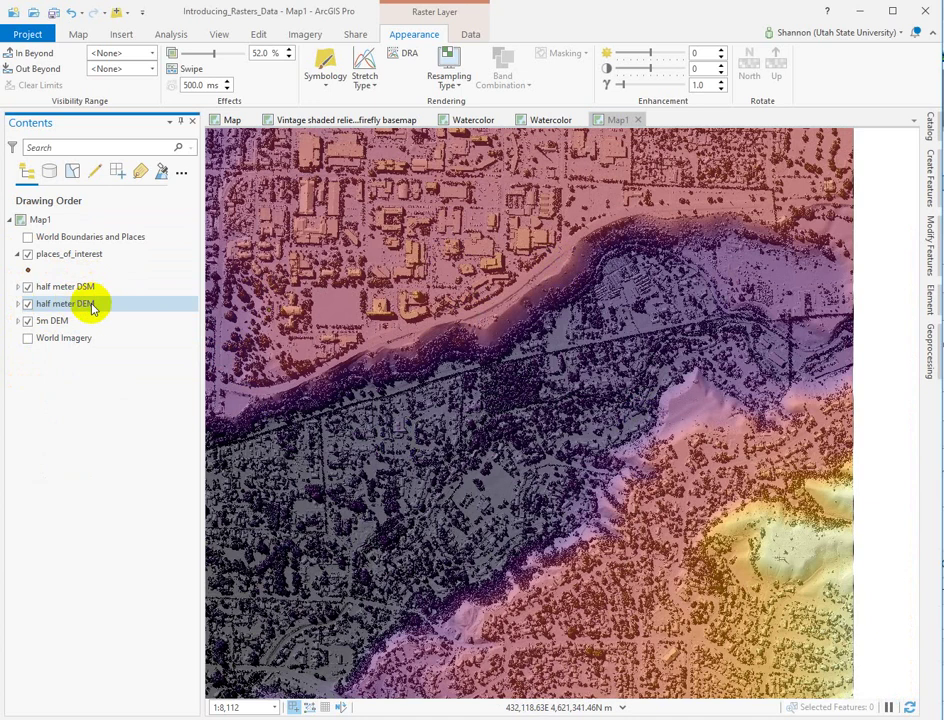
{"action": "left_click", "coordinate": [17, 304]}
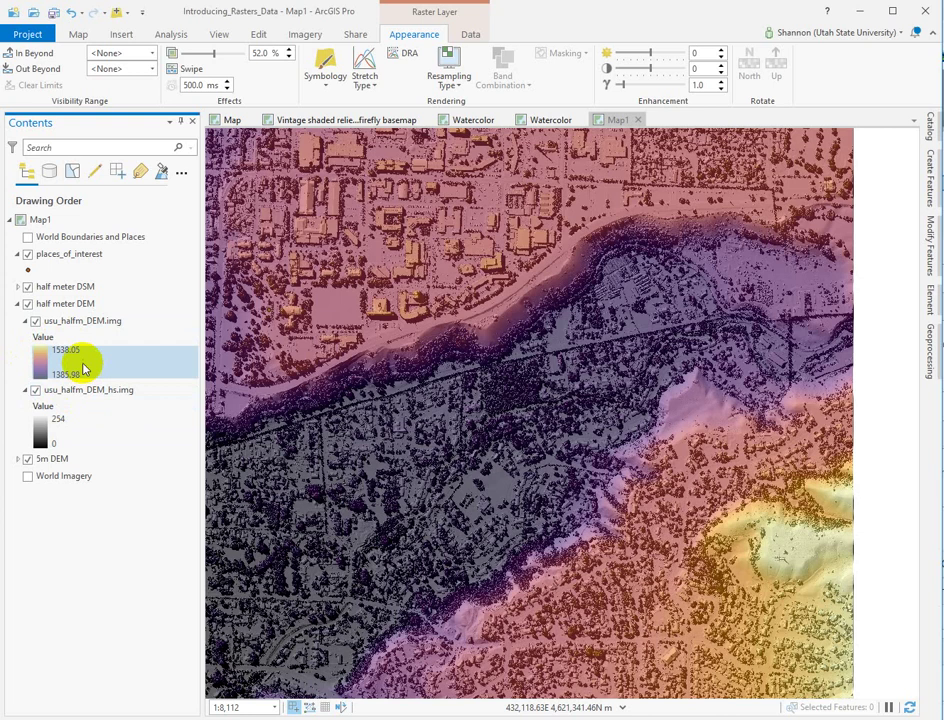
{"action": "left_click", "coordinate": [25, 288]}
{"action": "left_click", "coordinate": [19, 287]}
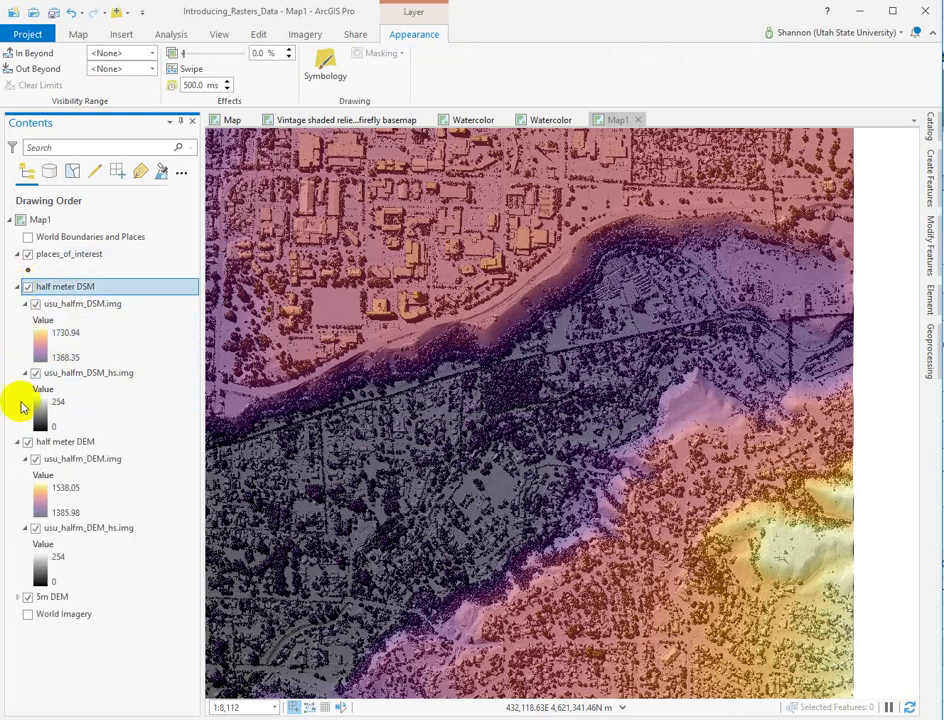
{"action": "left_click", "coordinate": [17, 598]}
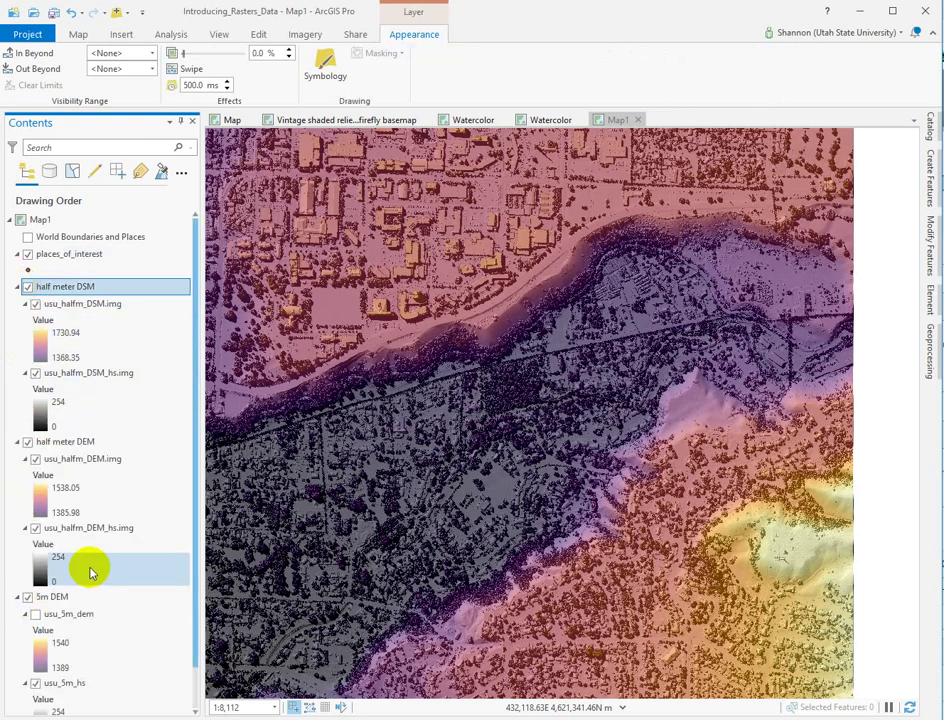
{"action": "left_click_drag", "start_coordinate": [194, 451], "coordinate": [198, 517]}
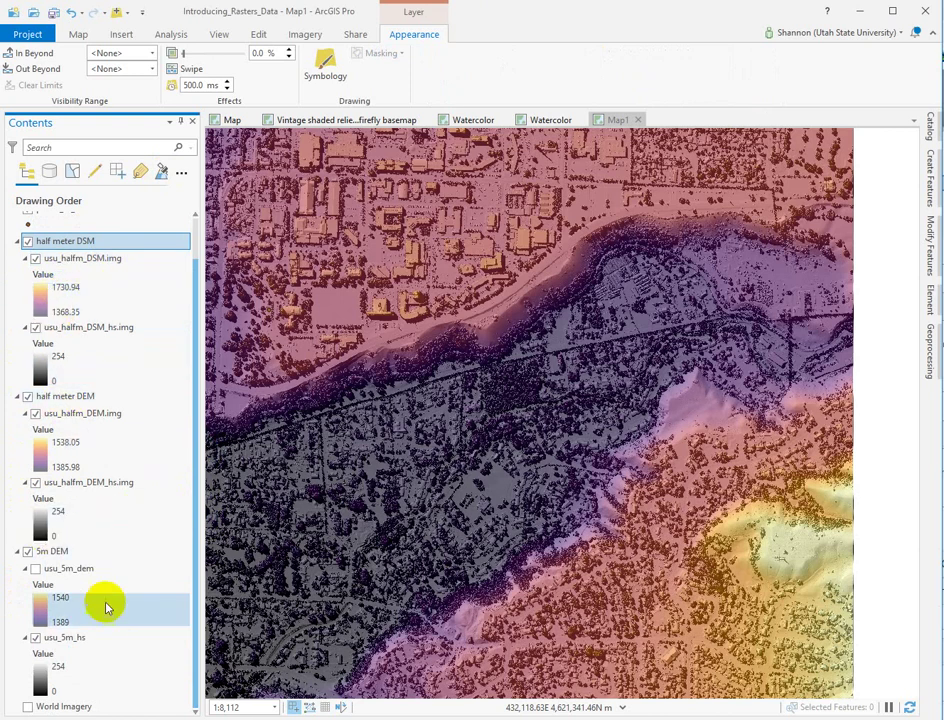
Turn off the half meter DSM group and examine the half meter DEM's bare-earth terrain along the river and southeastern hills
{"action": "left_click", "coordinate": [27, 241]}
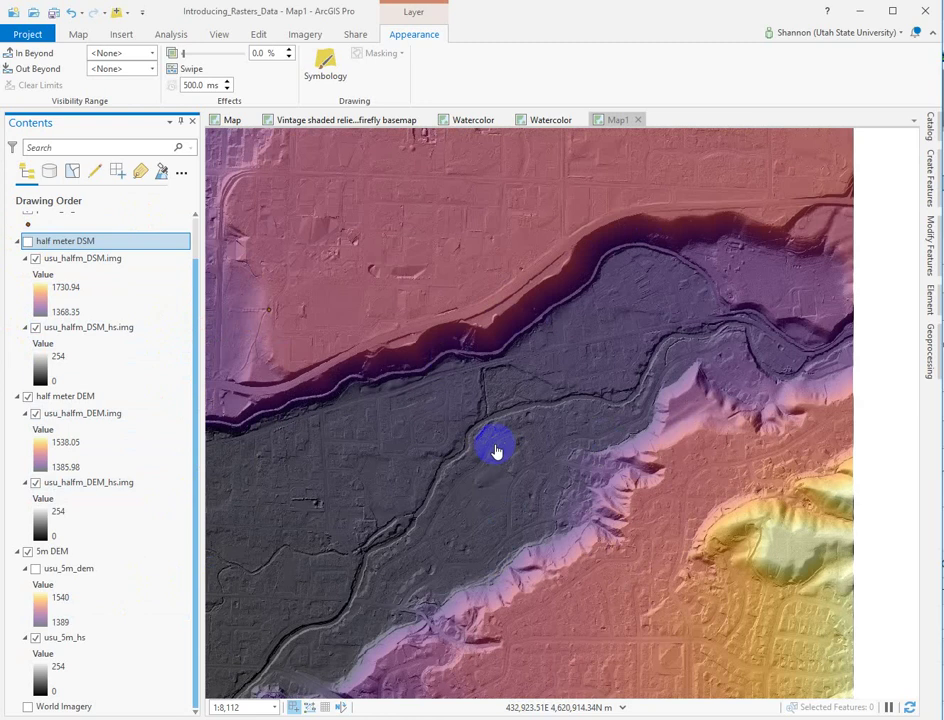
{"action": "left_click_drag", "start_coordinate": [491, 452], "coordinate": [468, 253]}
{"action": "left_click_drag", "start_coordinate": [758, 468], "coordinate": [595, 406]}
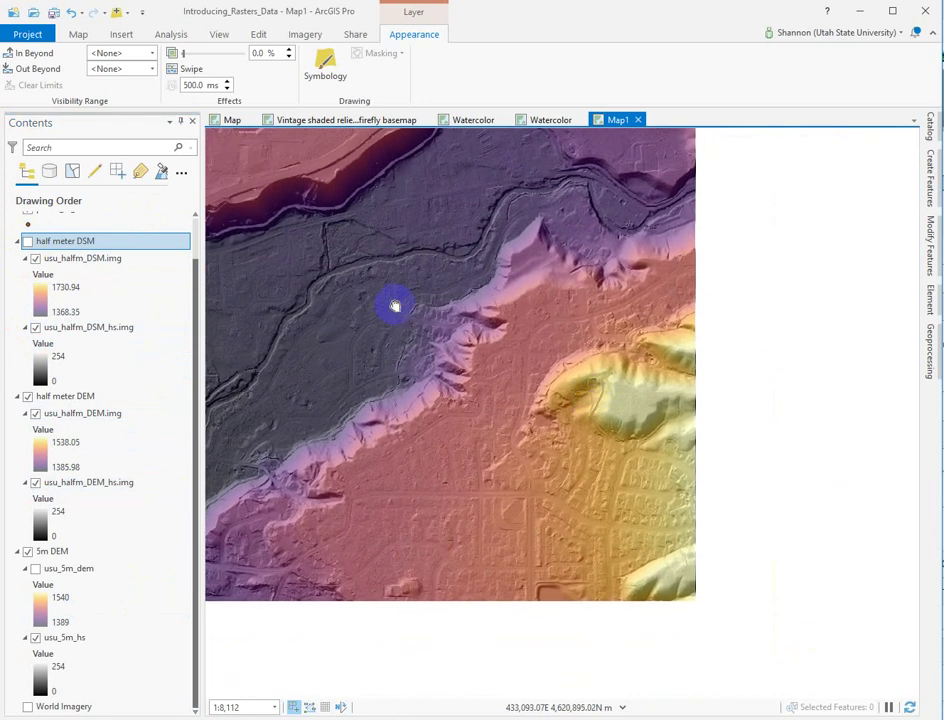
{"action": "left_click_drag", "start_coordinate": [390, 299], "coordinate": [545, 405]}
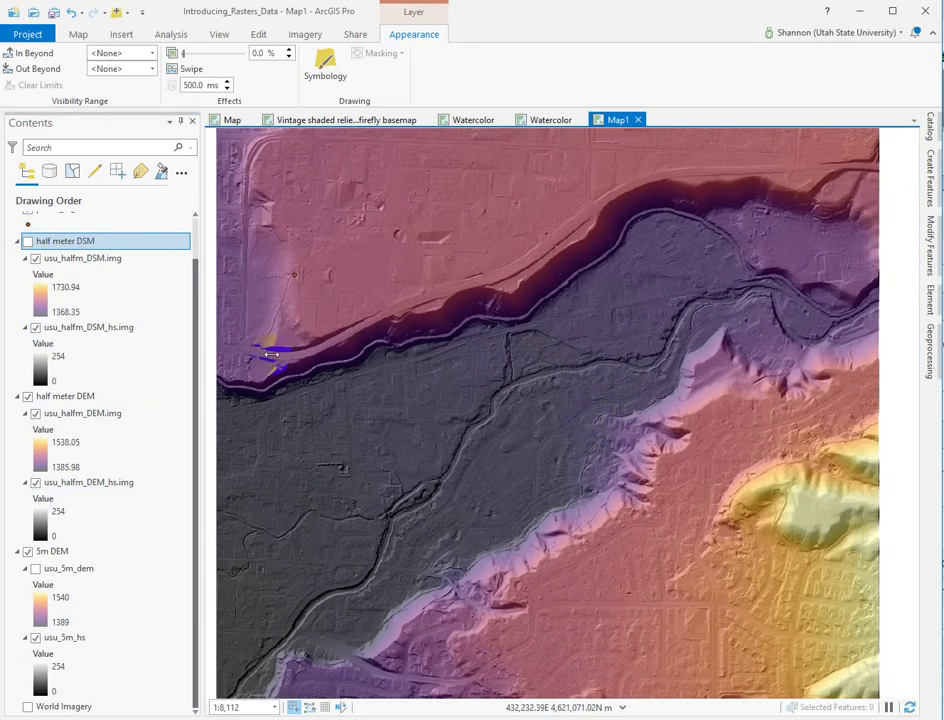
Check the cell size and spatial reference in the source properties of usu_halfm_DSM.img, and close the properties
{"action": "left_click", "coordinate": [65, 261]}
{"action": "right_click", "coordinate": [65, 261]}
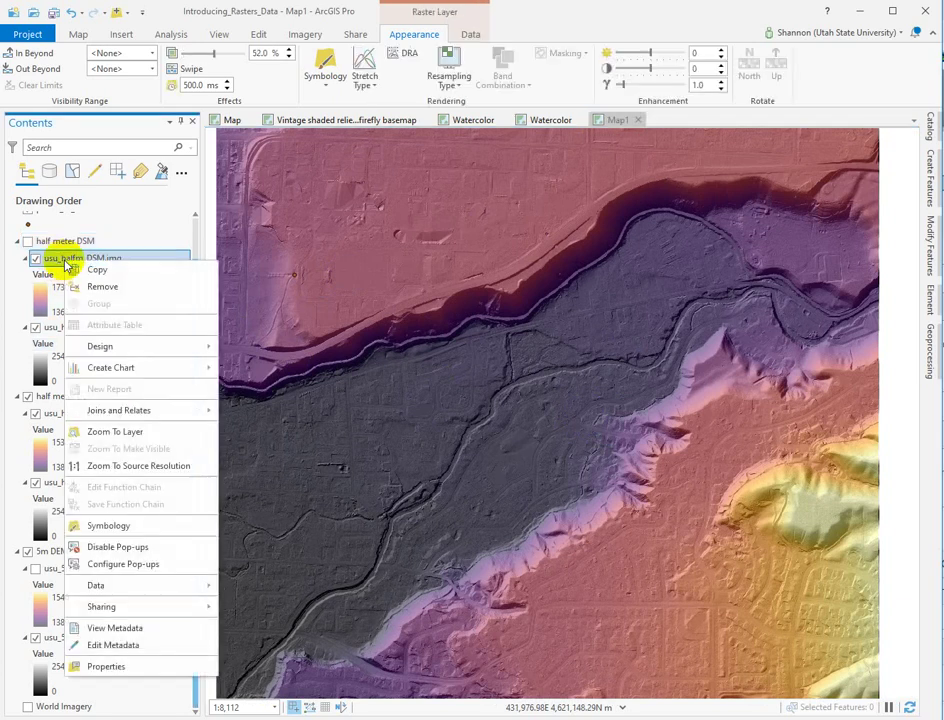
{"action": "left_click", "coordinate": [108, 666]}
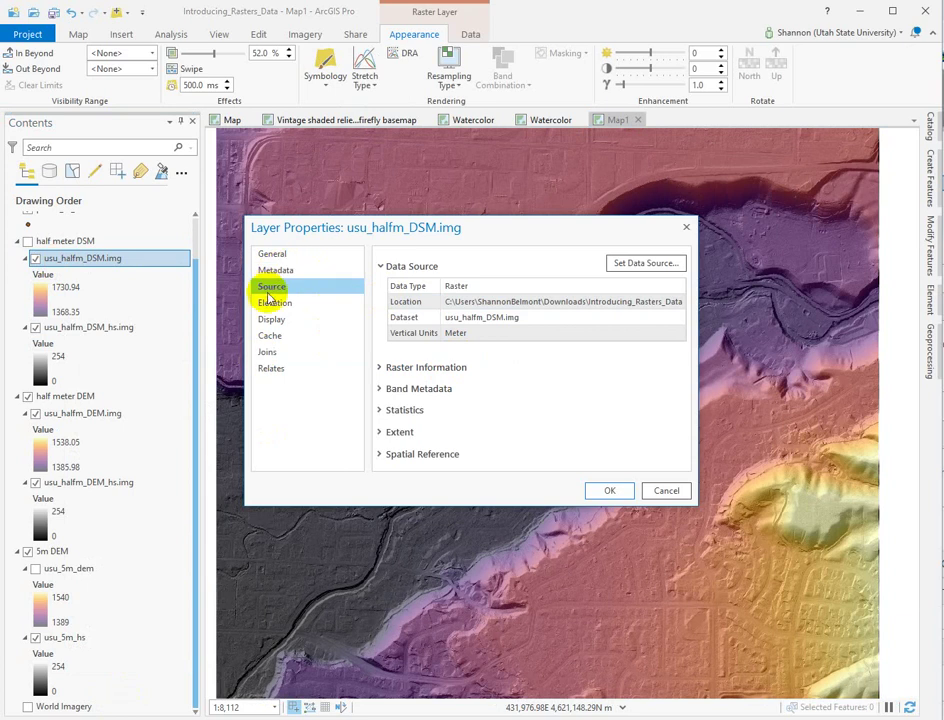
{"action": "left_click", "coordinate": [379, 369]}
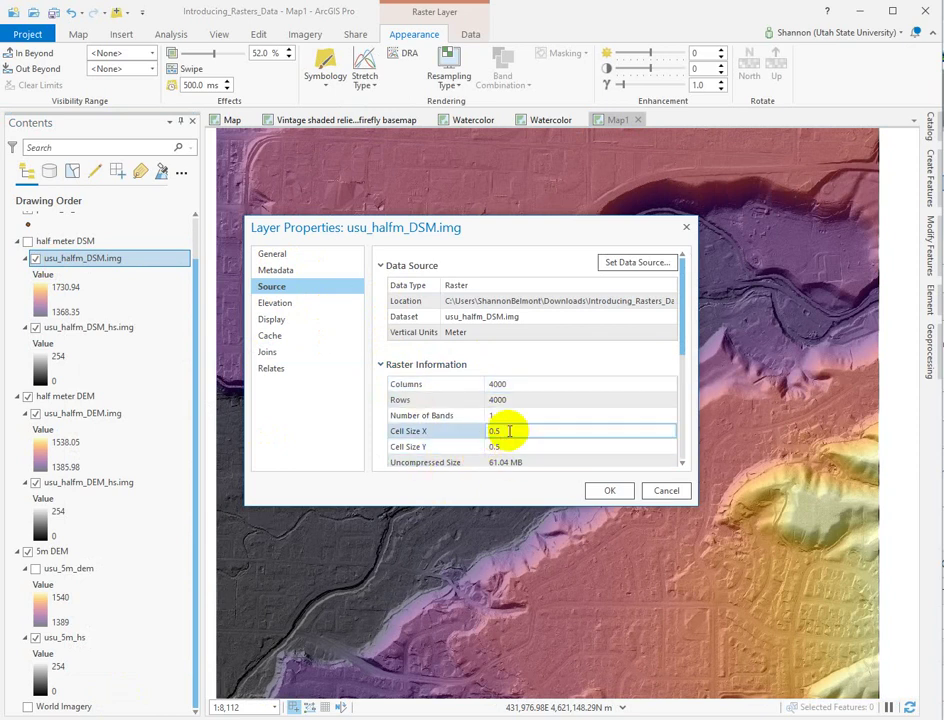
{"action": "left_click", "coordinate": [381, 366]}
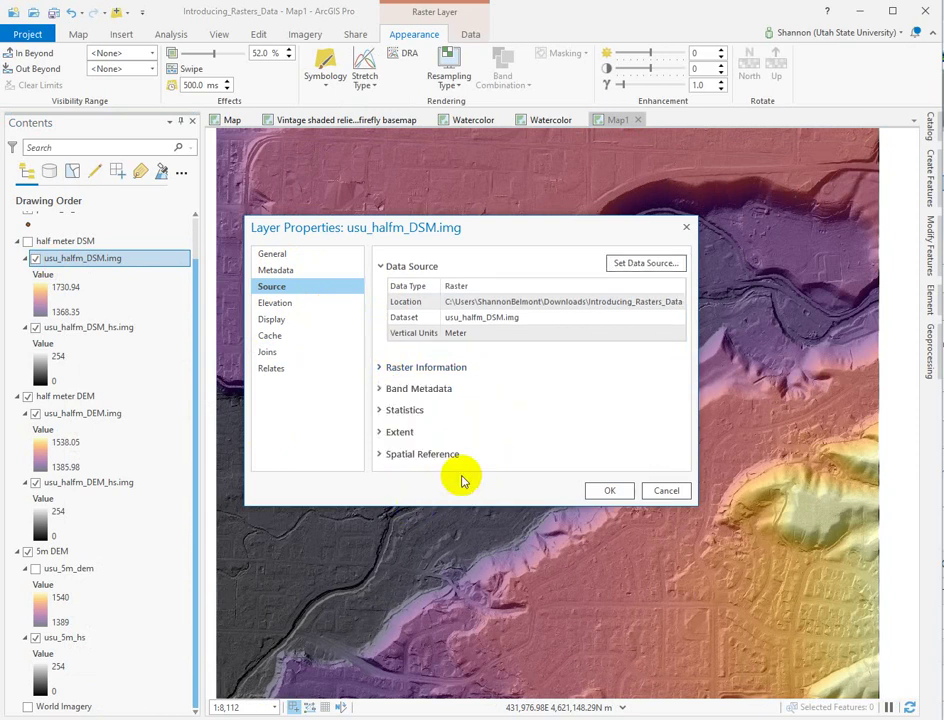
{"action": "left_click", "coordinate": [380, 455]}
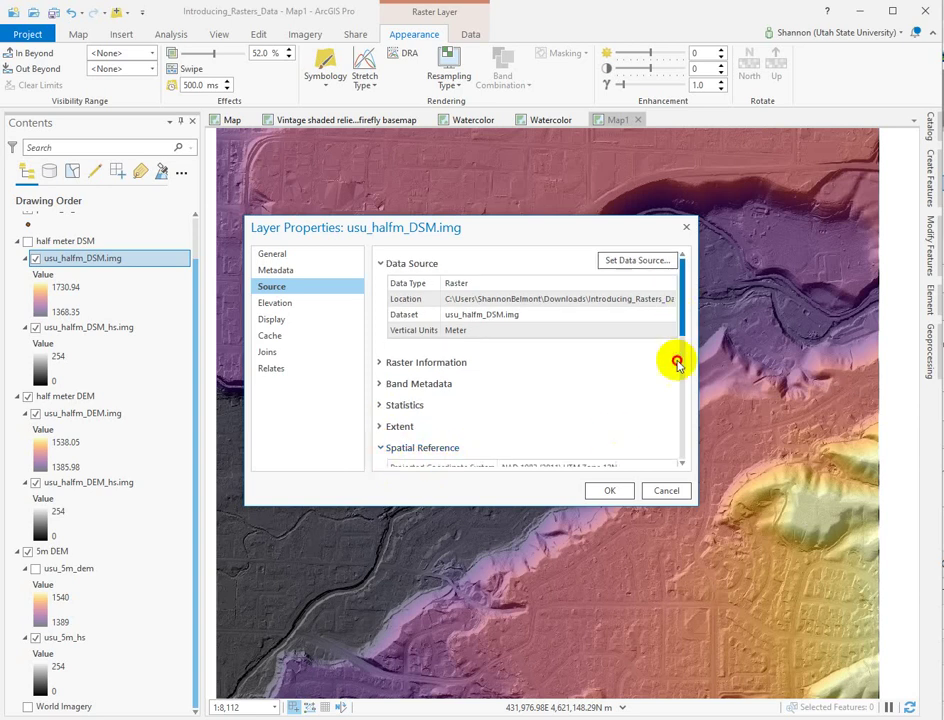
{"action": "left_click_drag", "start_coordinate": [676, 358], "coordinate": [670, 288]}
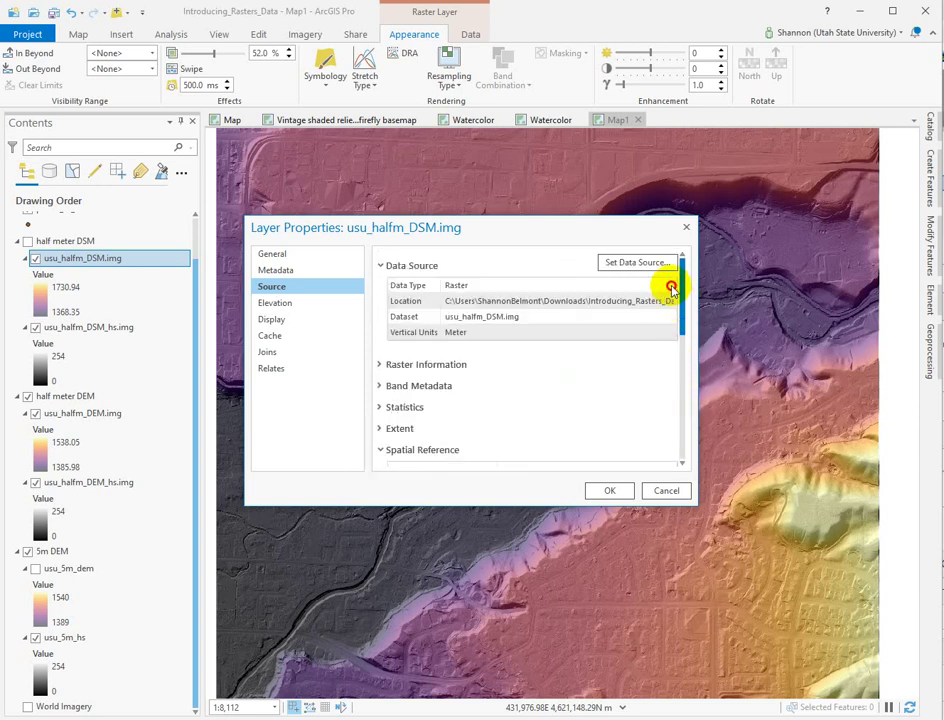
{"action": "left_click", "coordinate": [687, 232]}
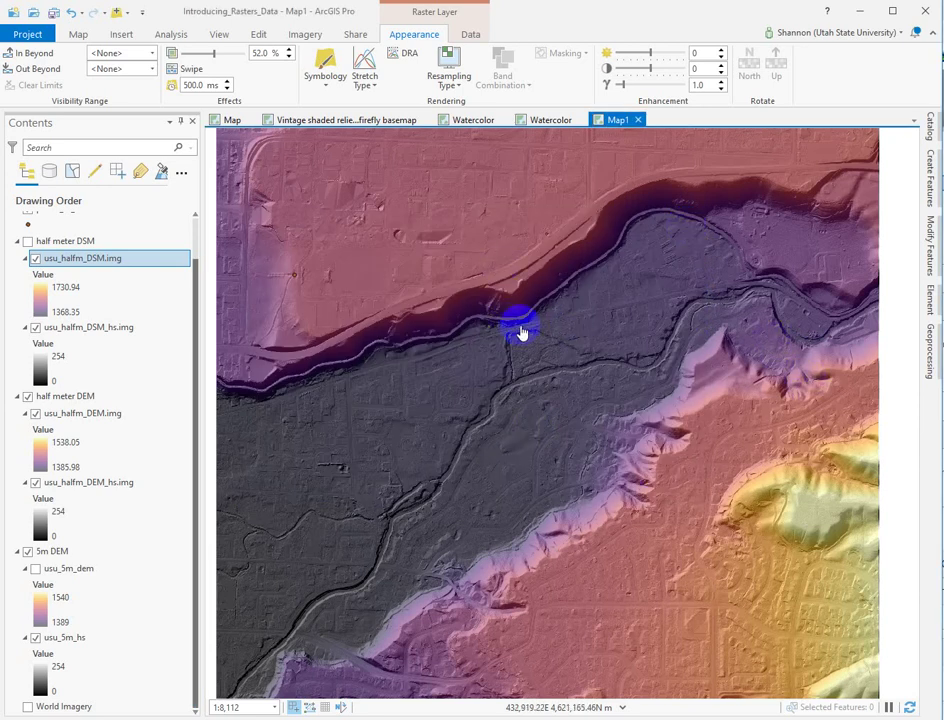
Measure the width of a single half meter DEM cell as a planar metric distance, and close the measurement
{"action": "scroll", "coordinate": [520, 332], "scroll_direction": "up", "scroll_amount": 5}
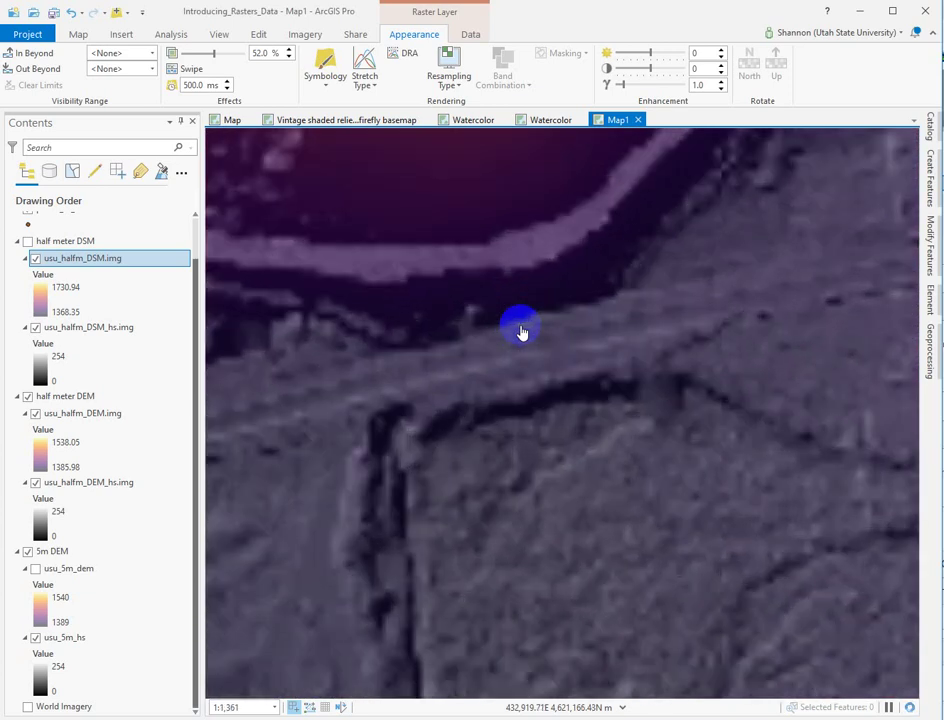
{"action": "scroll", "coordinate": [636, 334], "scroll_direction": "up", "scroll_amount": 2}
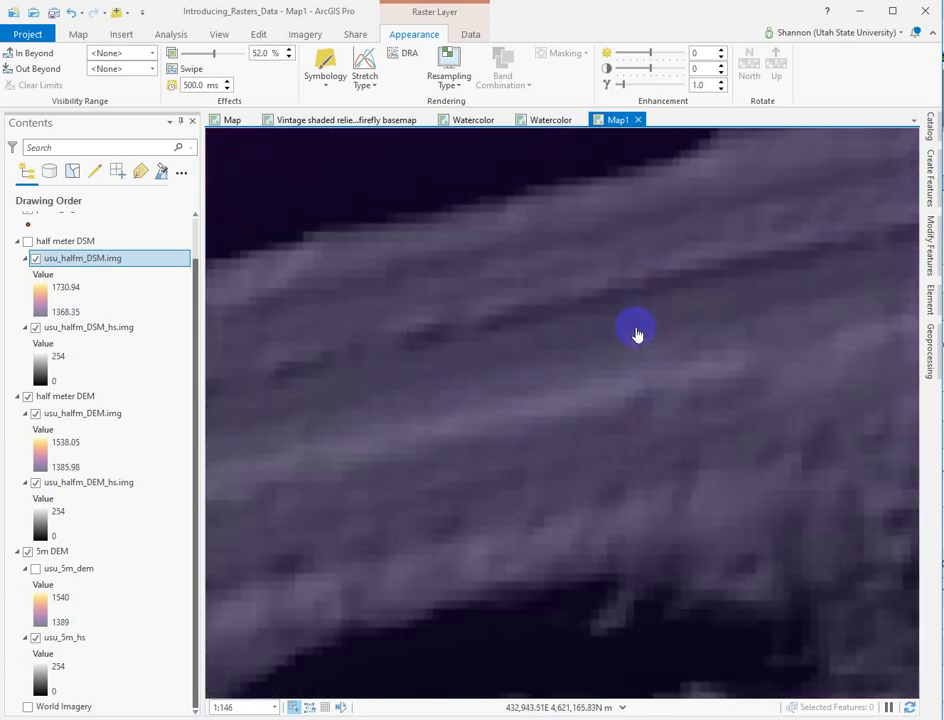
{"action": "scroll", "coordinate": [589, 310], "scroll_direction": "up", "scroll_amount": 2}
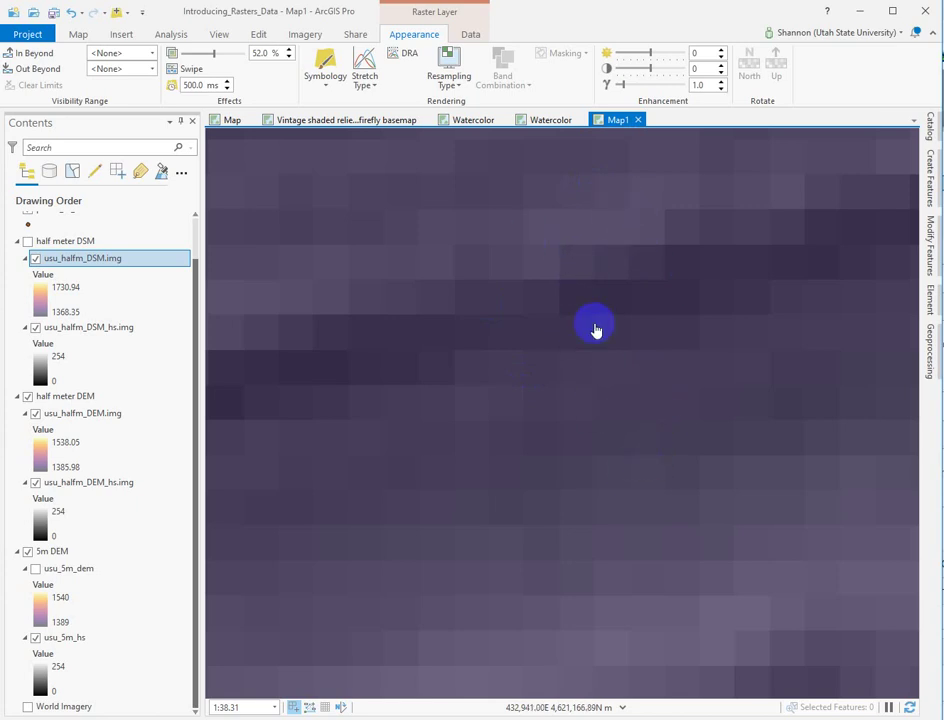
{"action": "scroll", "coordinate": [594, 328], "scroll_direction": "up", "scroll_amount": 2}
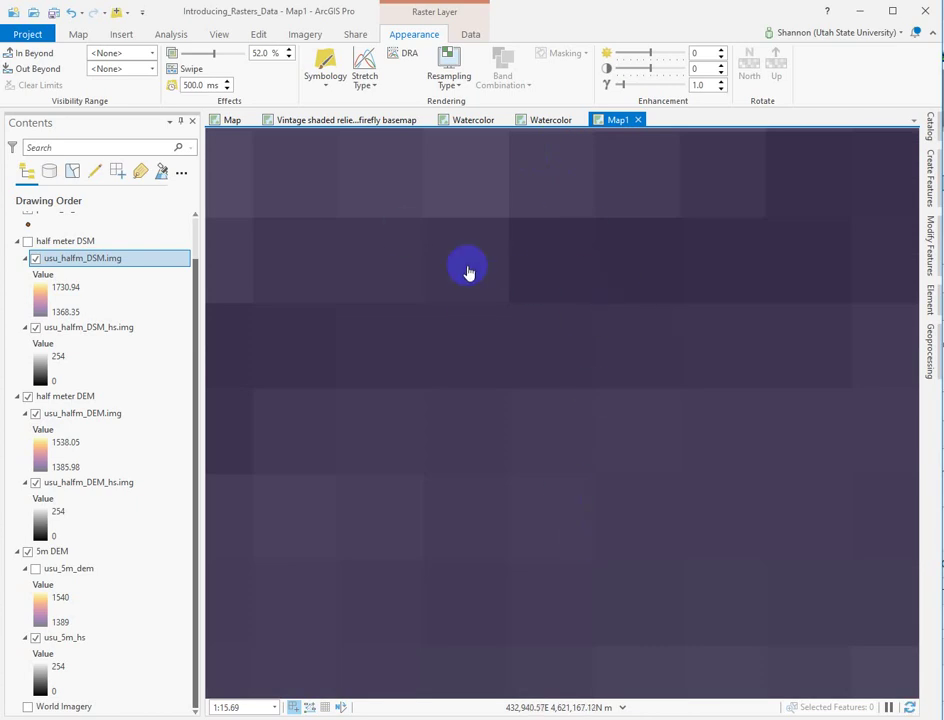
{"action": "left_click", "coordinate": [330, 118]}
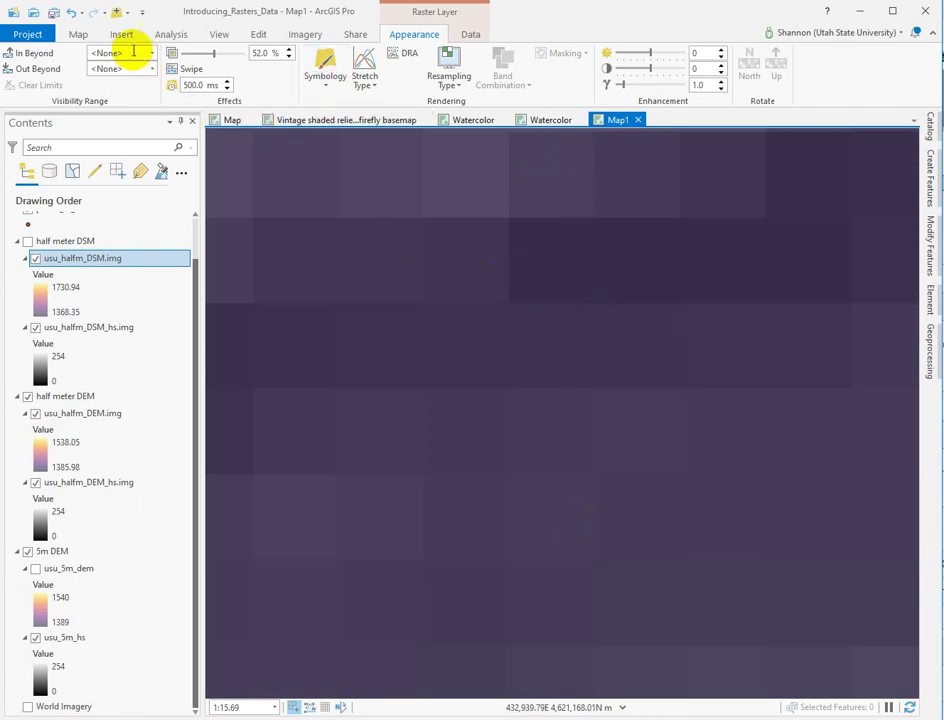
{"action": "left_click", "coordinate": [78, 35]}
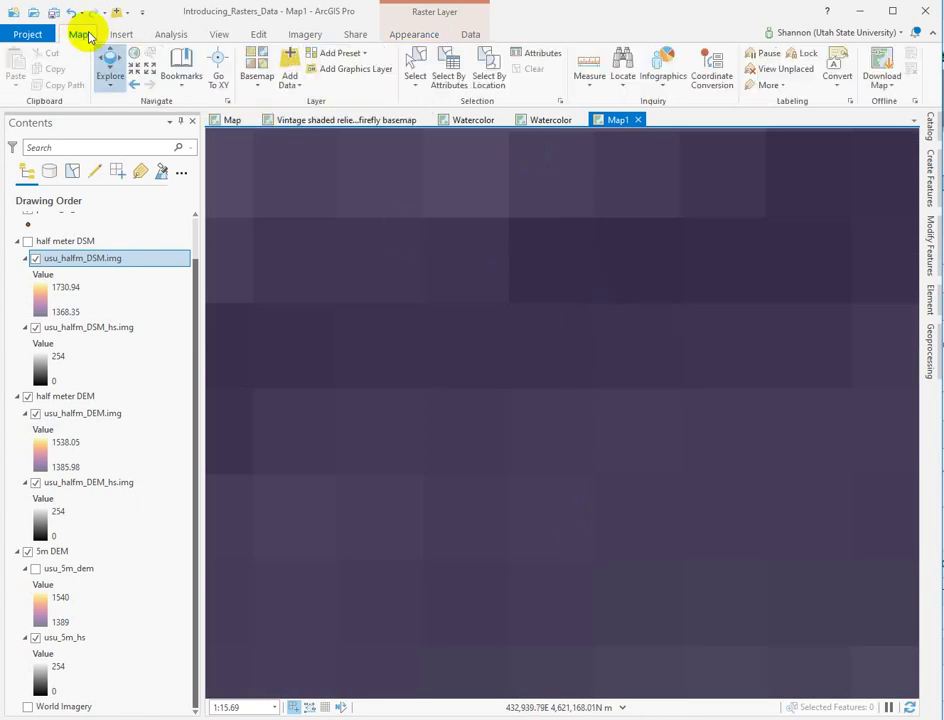
{"action": "left_click", "coordinate": [589, 72]}
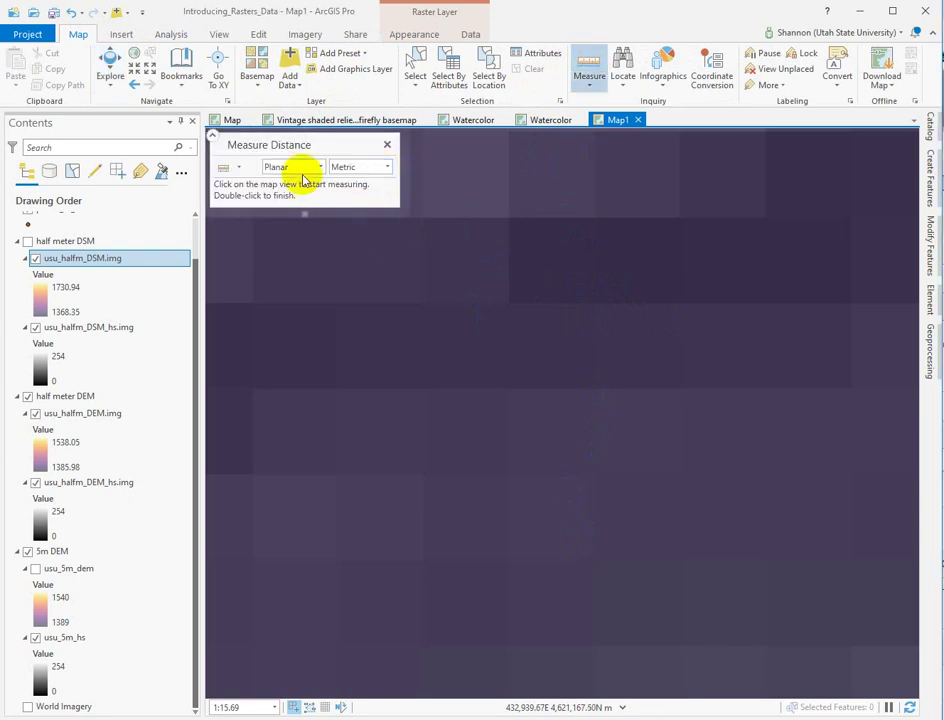
{"action": "left_click", "coordinate": [238, 168]}
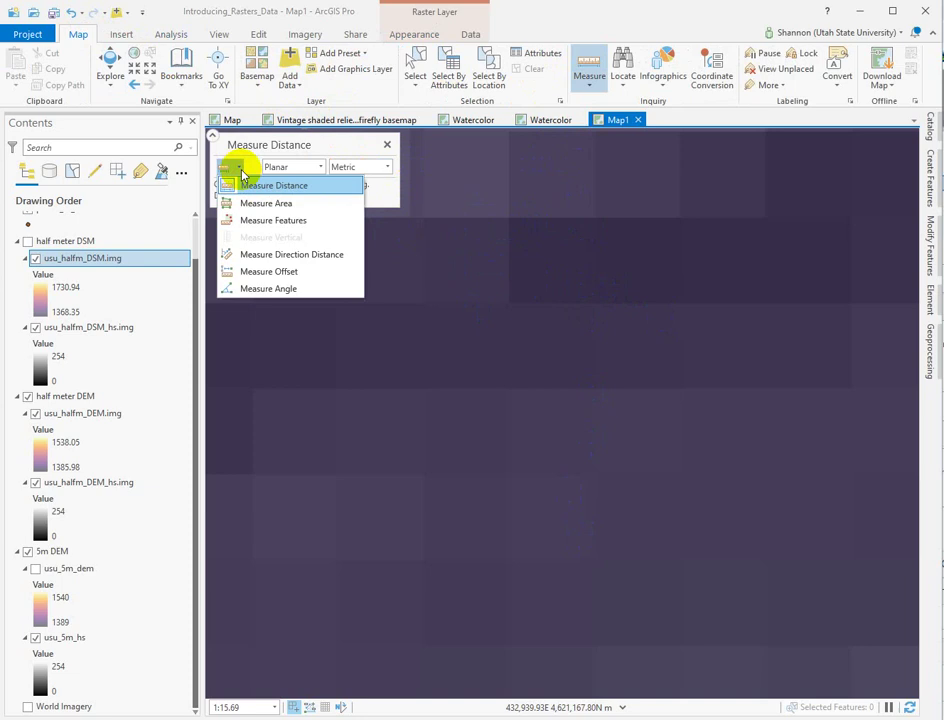
{"action": "left_click", "coordinate": [268, 190]}
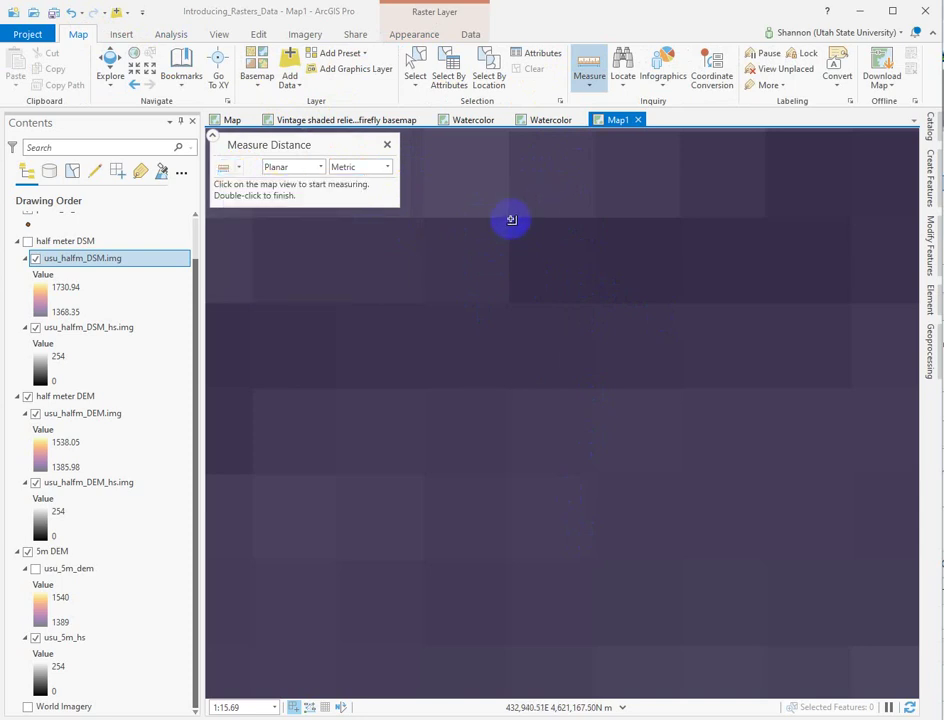
{"action": "left_click", "coordinate": [513, 217]}
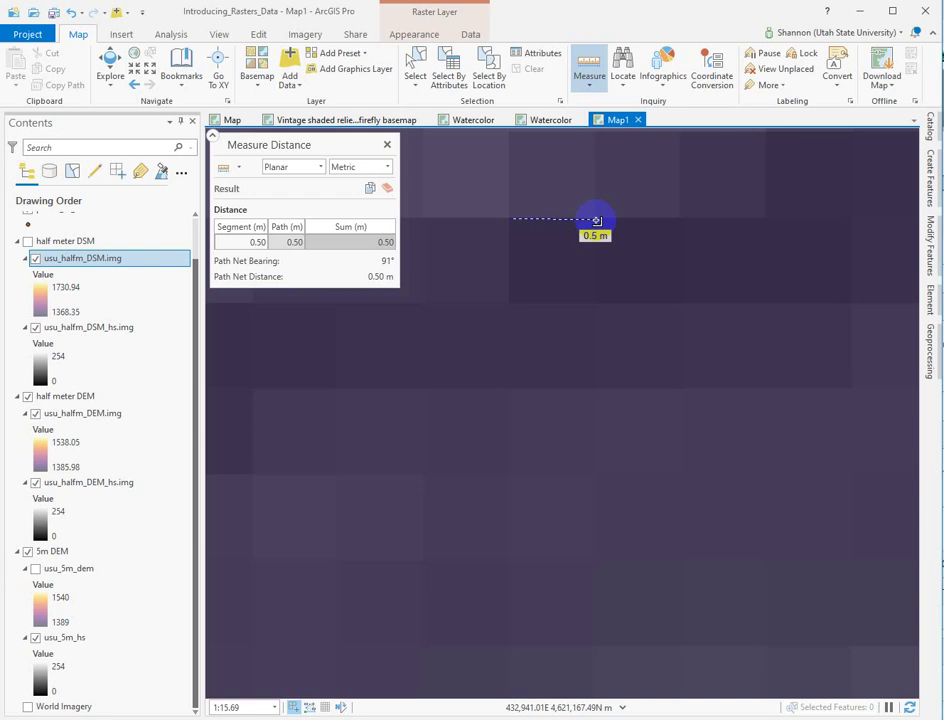
{"action": "double_click", "coordinate": [596, 220]}
{"action": "left_click", "coordinate": [387, 142]}
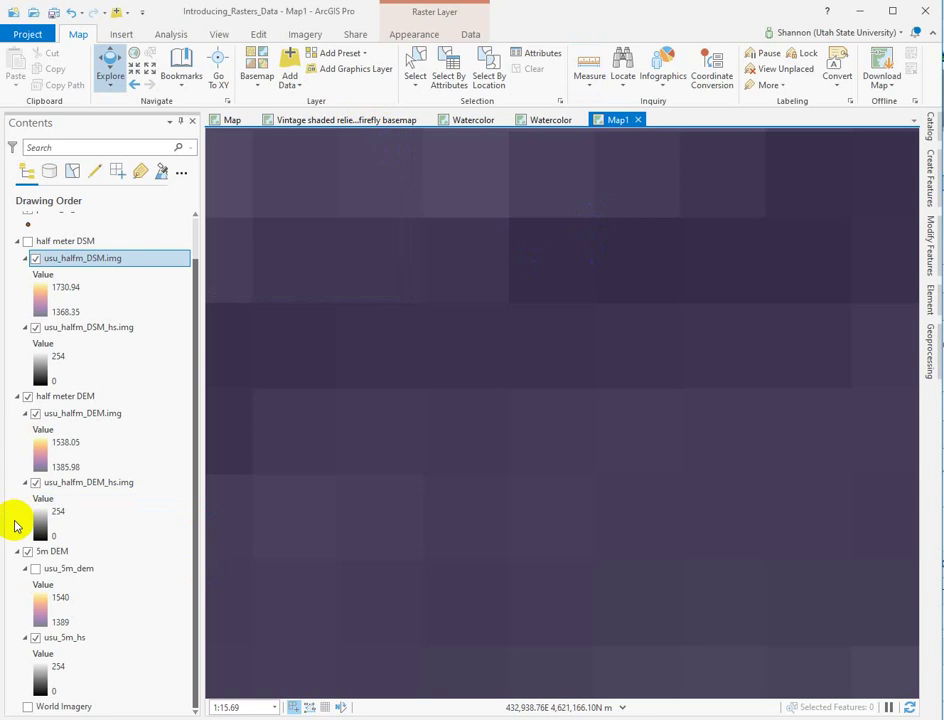
Turn off the half meter DEM group and measure across one cell of the 5 m hillshade, closing the measurement
{"action": "left_click", "coordinate": [28, 396]}
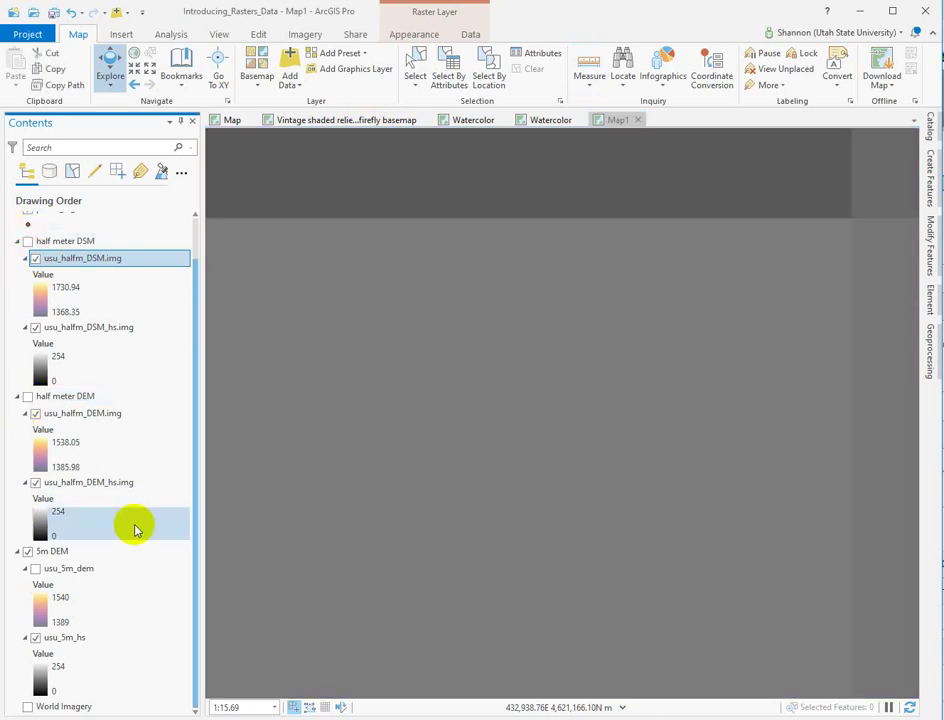
{"action": "scroll", "coordinate": [449, 342], "scroll_direction": "down", "scroll_amount": 3}
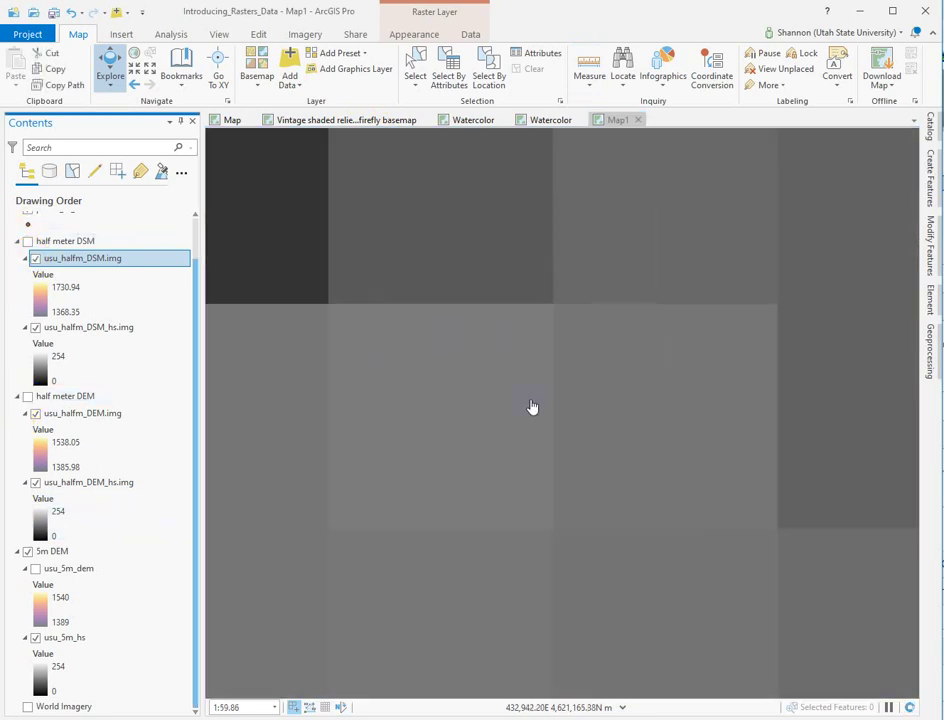
{"action": "scroll", "coordinate": [585, 369], "scroll_direction": "down", "scroll_amount": 1}
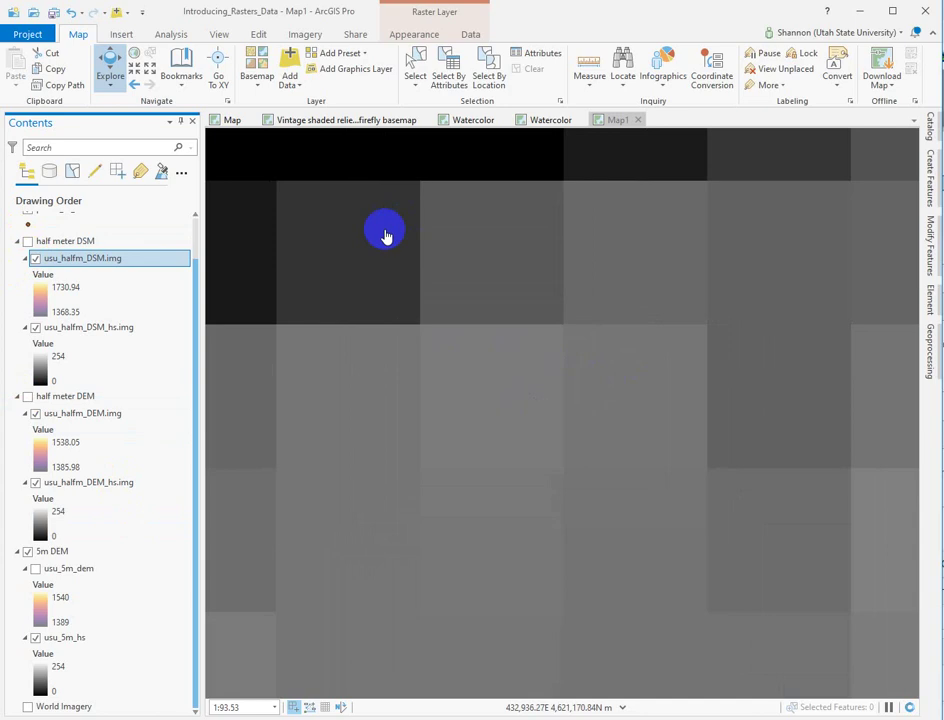
{"action": "left_click", "coordinate": [589, 70]}
{"action": "left_click", "coordinate": [415, 293]}
{"action": "left_click", "coordinate": [420, 287]}
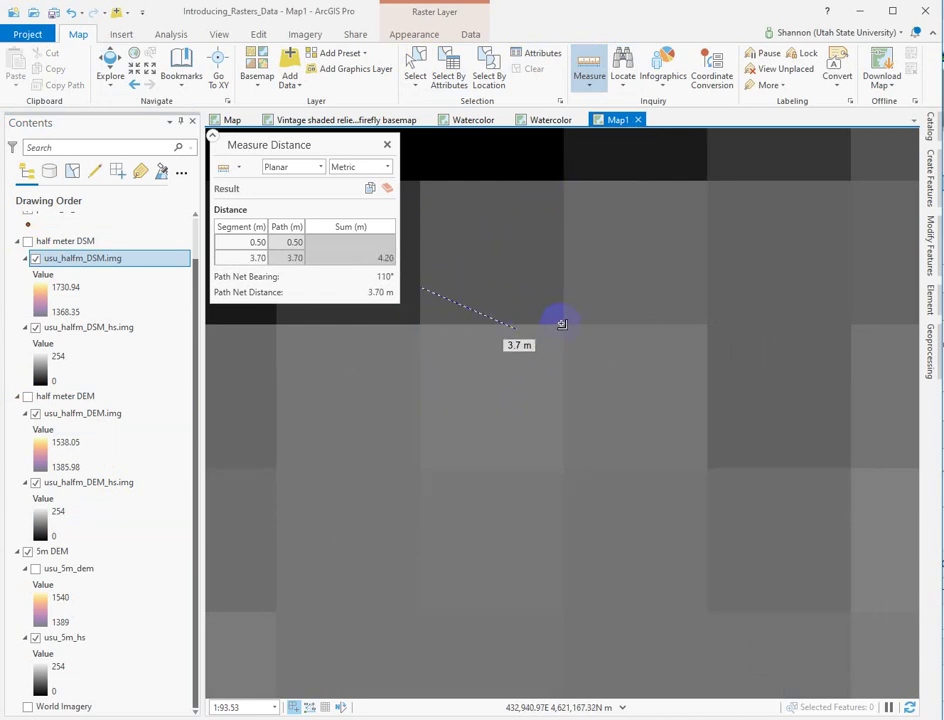
{"action": "left_click", "coordinate": [387, 143]}
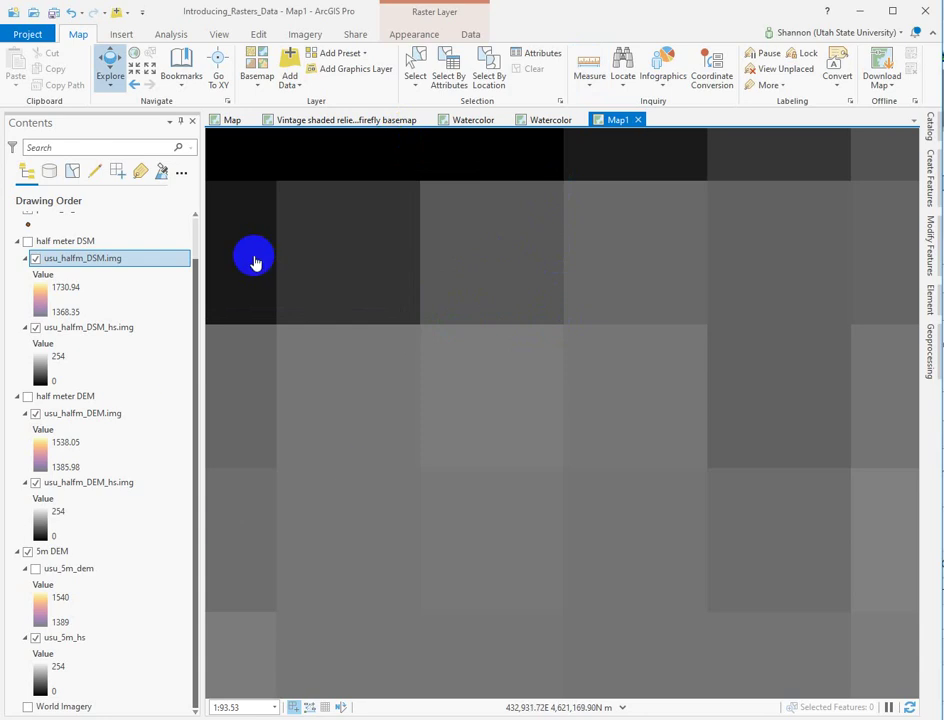
Set the Explore tool to show pop-ups for Visible Layers
{"action": "scroll", "coordinate": [531, 285], "scroll_direction": "down", "scroll_amount": 1}
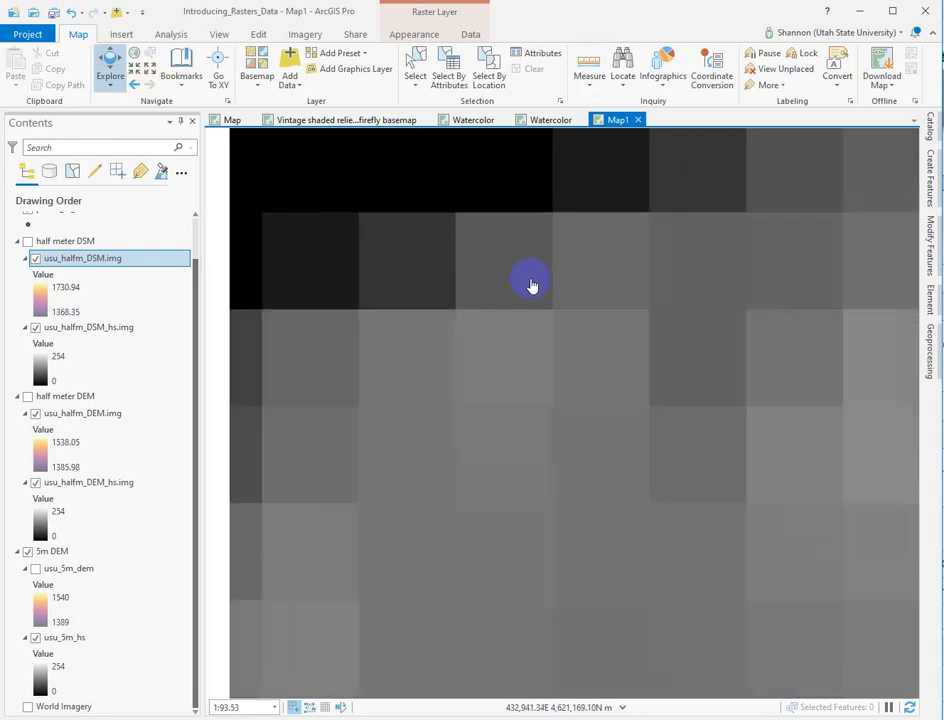
{"action": "scroll", "coordinate": [531, 285], "scroll_direction": "down", "scroll_amount": 4}
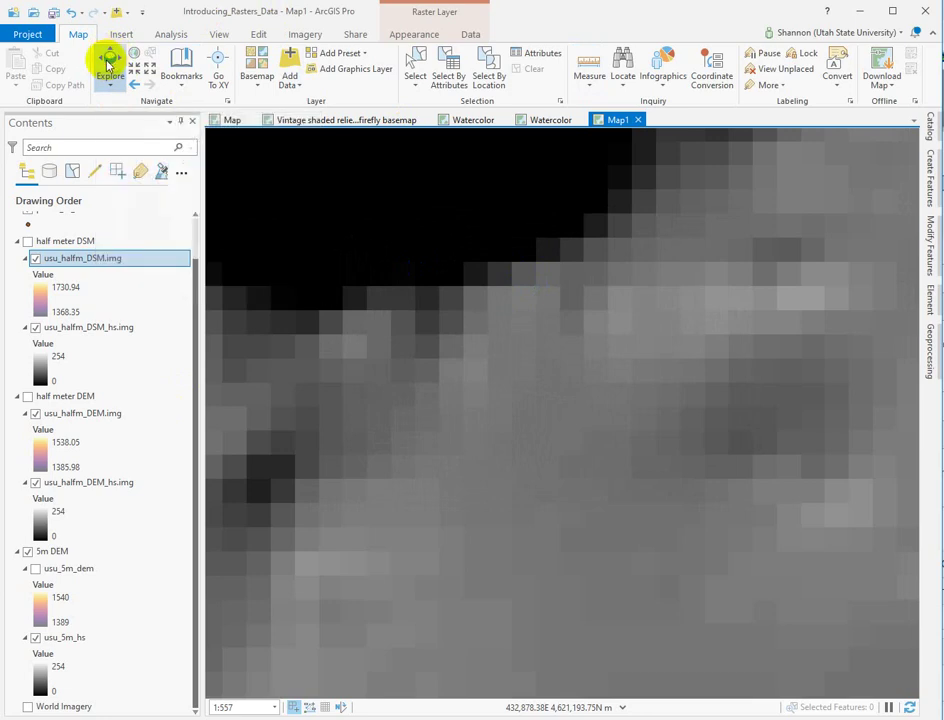
{"action": "left_click", "coordinate": [110, 87]}
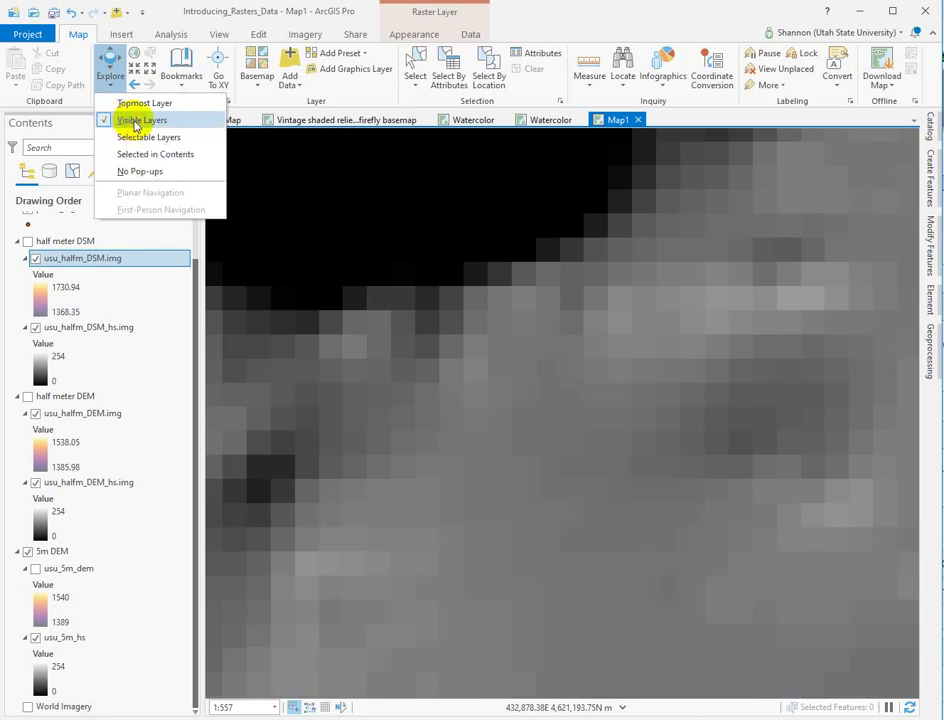
{"action": "left_click", "coordinate": [126, 121]}
Turn on the half meter DSM group, the usu_5m_dem layer and the half meter DEM group
{"action": "left_click", "coordinate": [22, 242]}
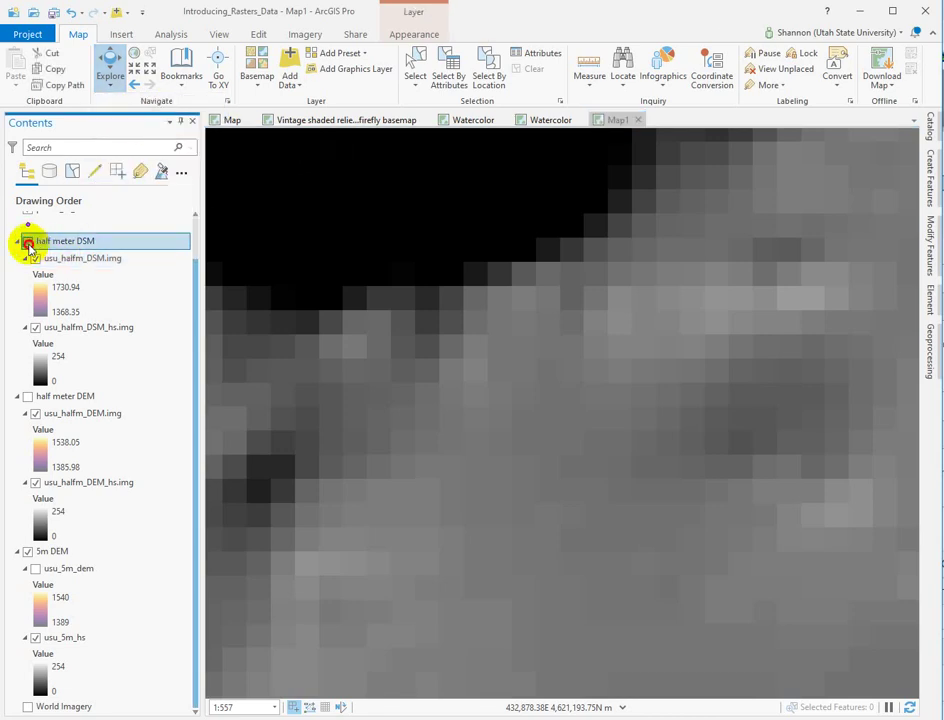
{"action": "left_click", "coordinate": [27, 241]}
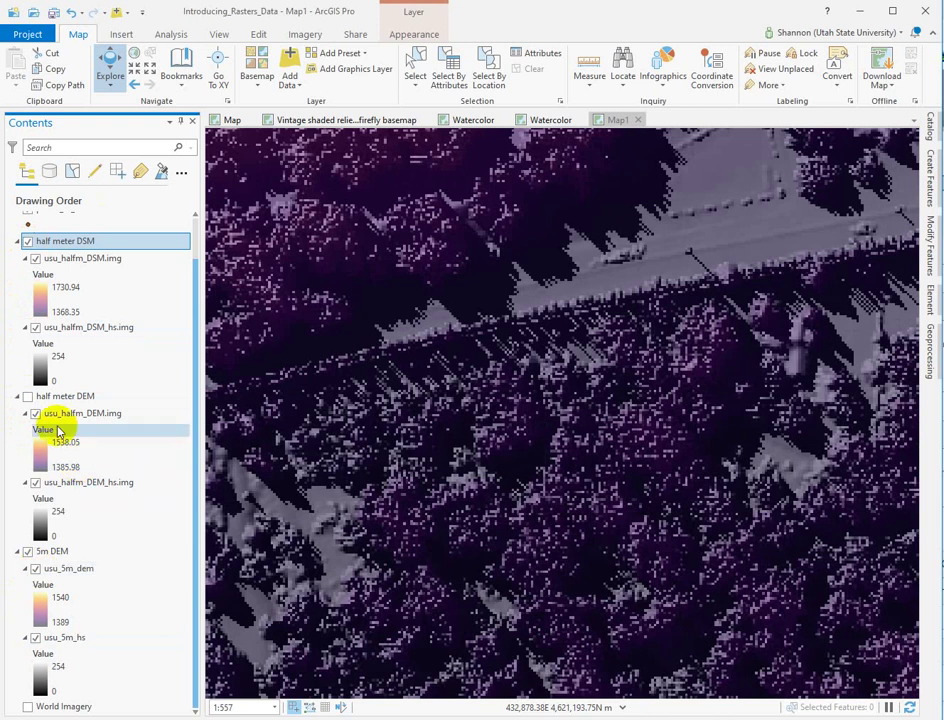
{"action": "left_click", "coordinate": [28, 397]}
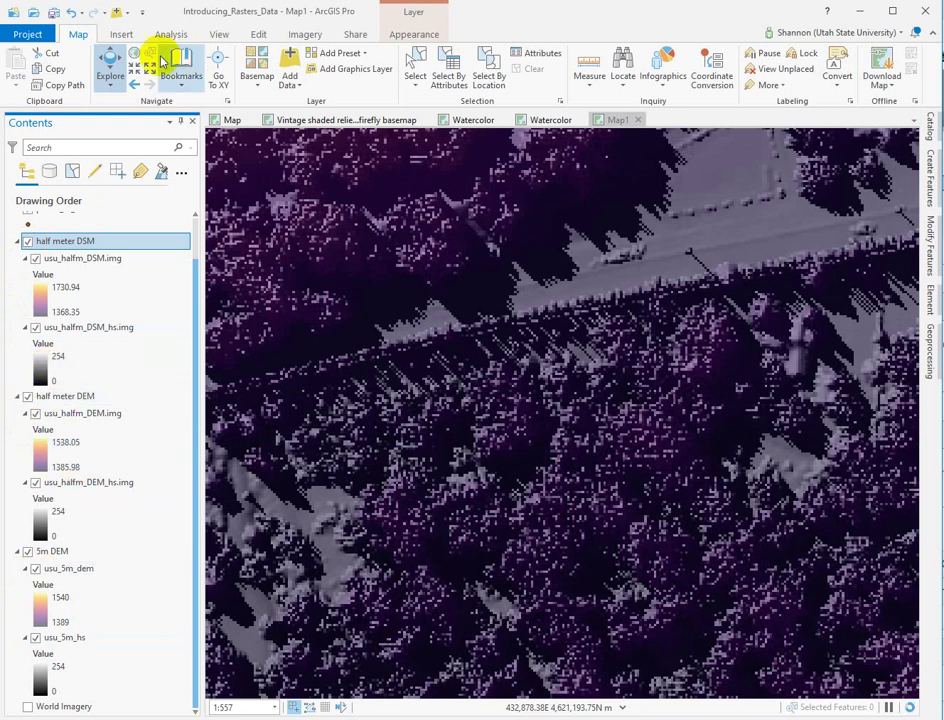
Identify a road pixel with Explore, compare its DSM, half meter DEM and 5 m DEM elevations, and close the pop-up
{"action": "left_click", "coordinate": [108, 60]}
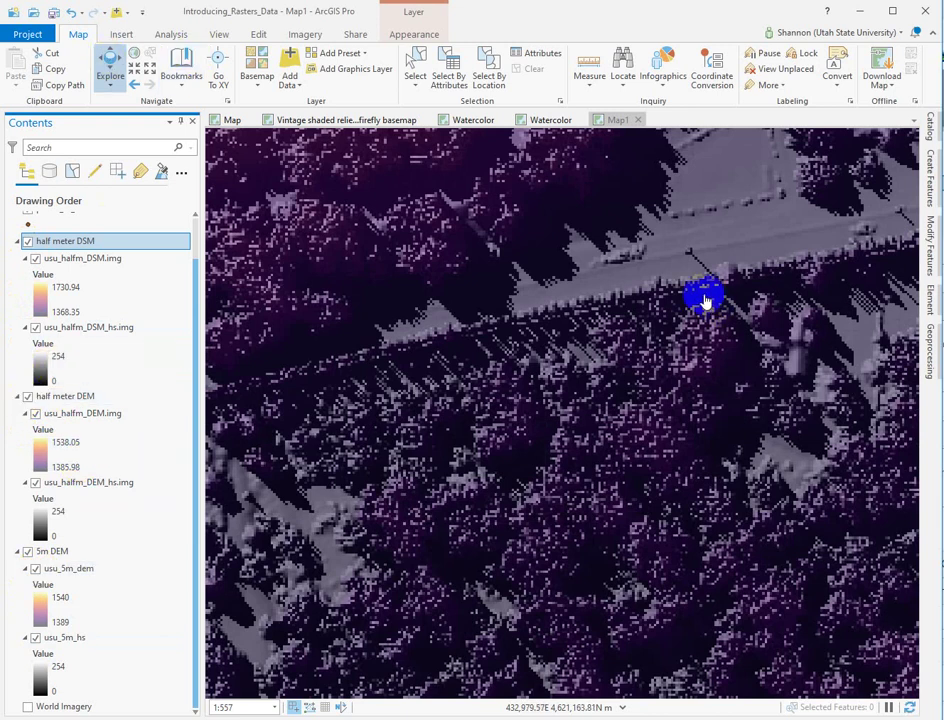
{"action": "left_click", "coordinate": [670, 251]}
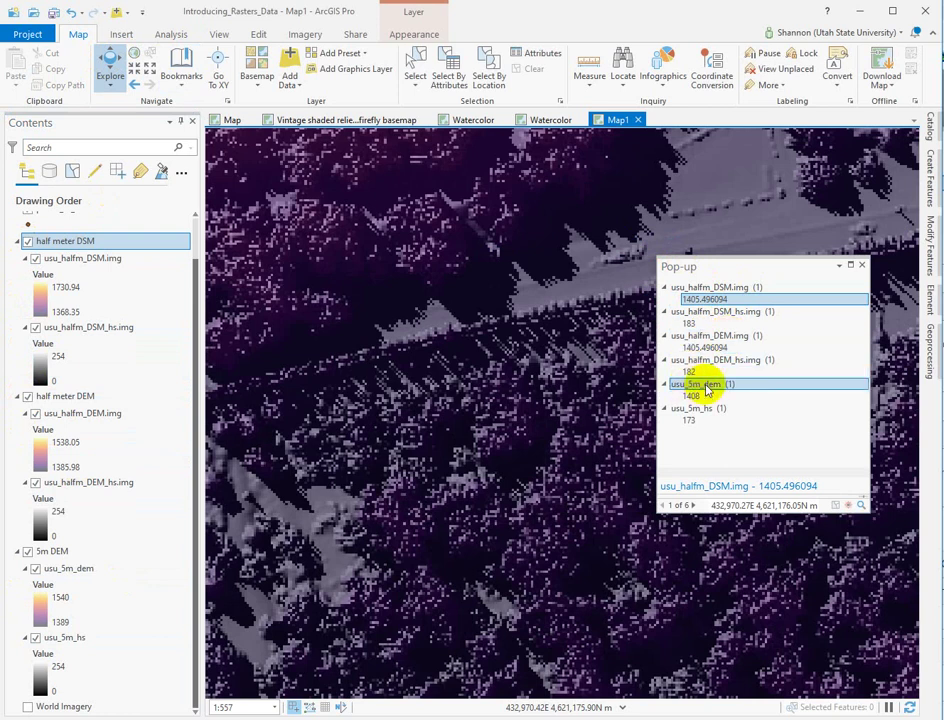
{"action": "left_click", "coordinate": [695, 302]}
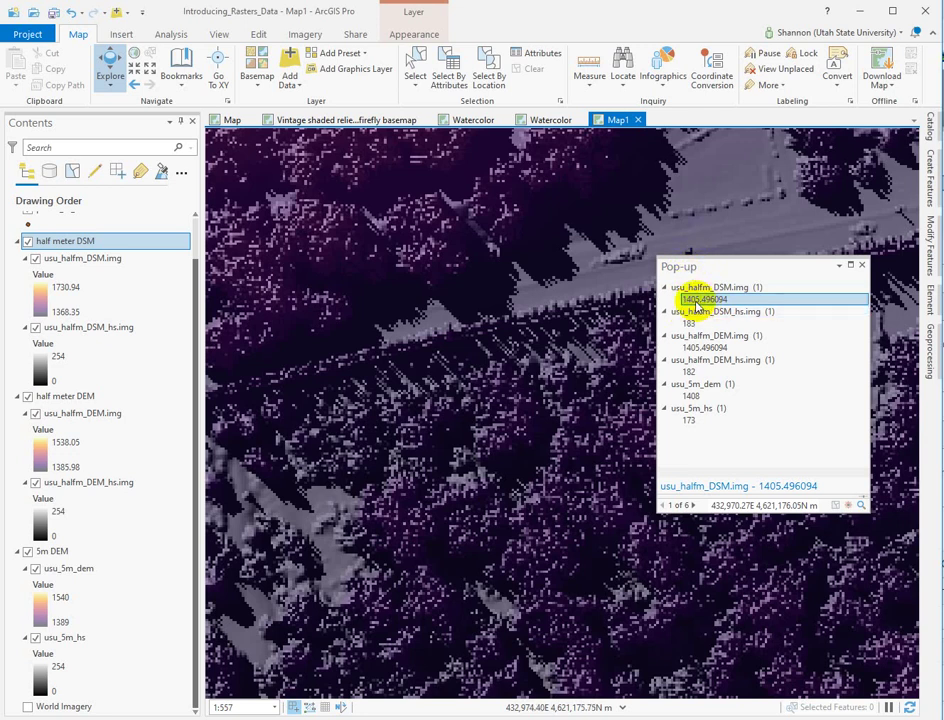
{"action": "left_click", "coordinate": [697, 350]}
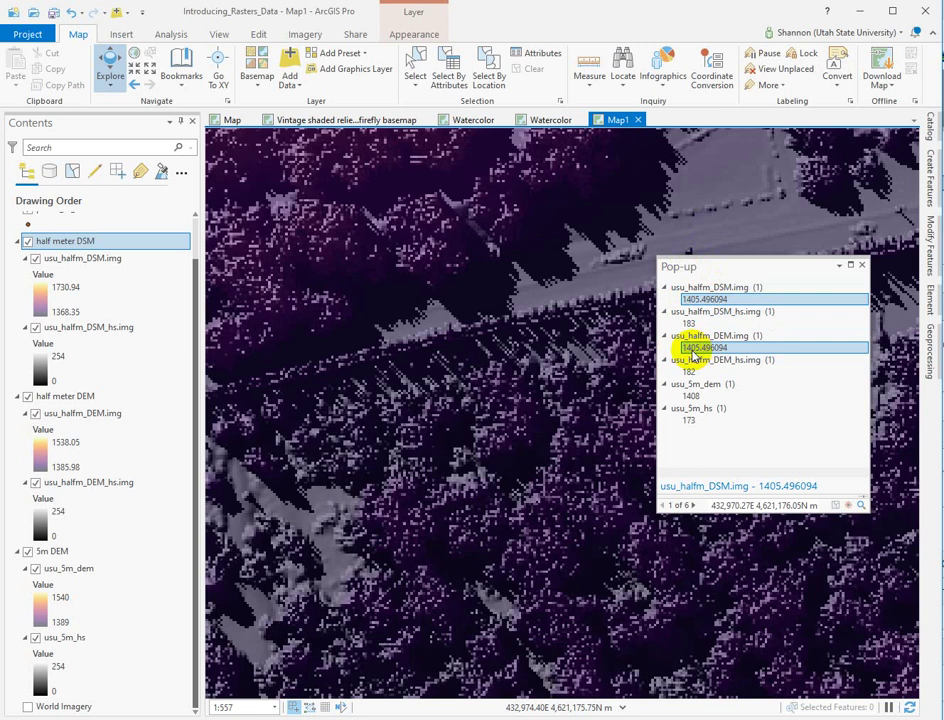
{"action": "left_click", "coordinate": [700, 298]}
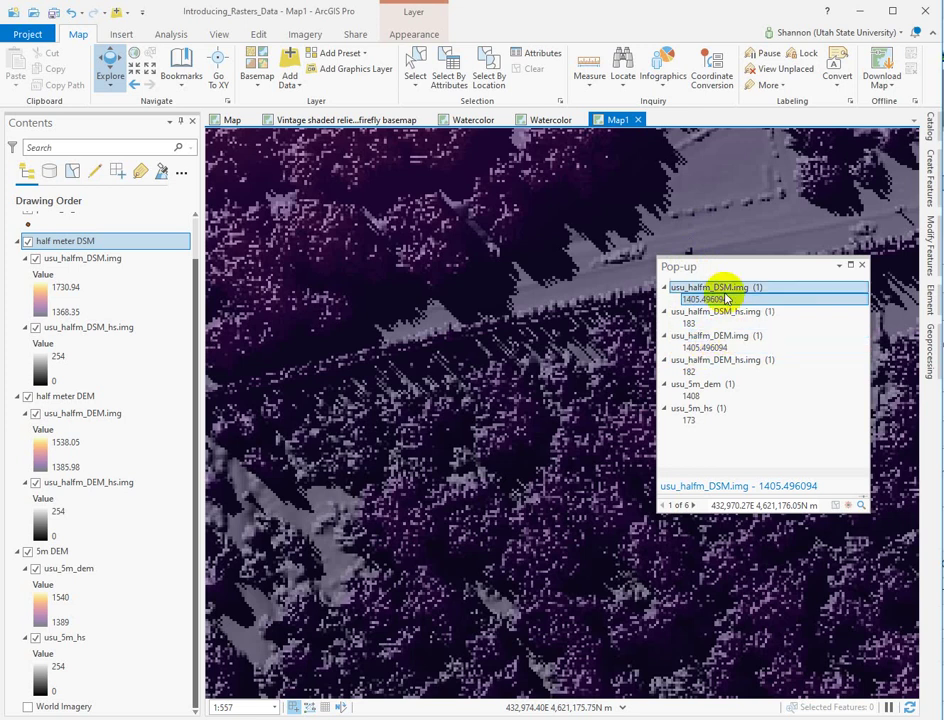
{"action": "left_click", "coordinate": [727, 337]}
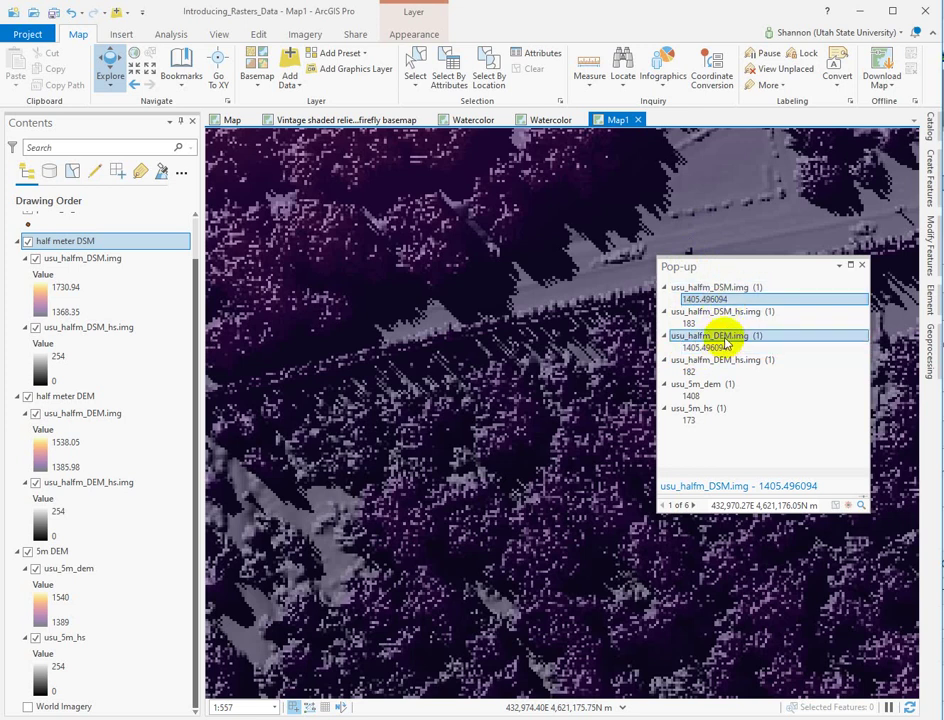
{"action": "left_click", "coordinate": [694, 398]}
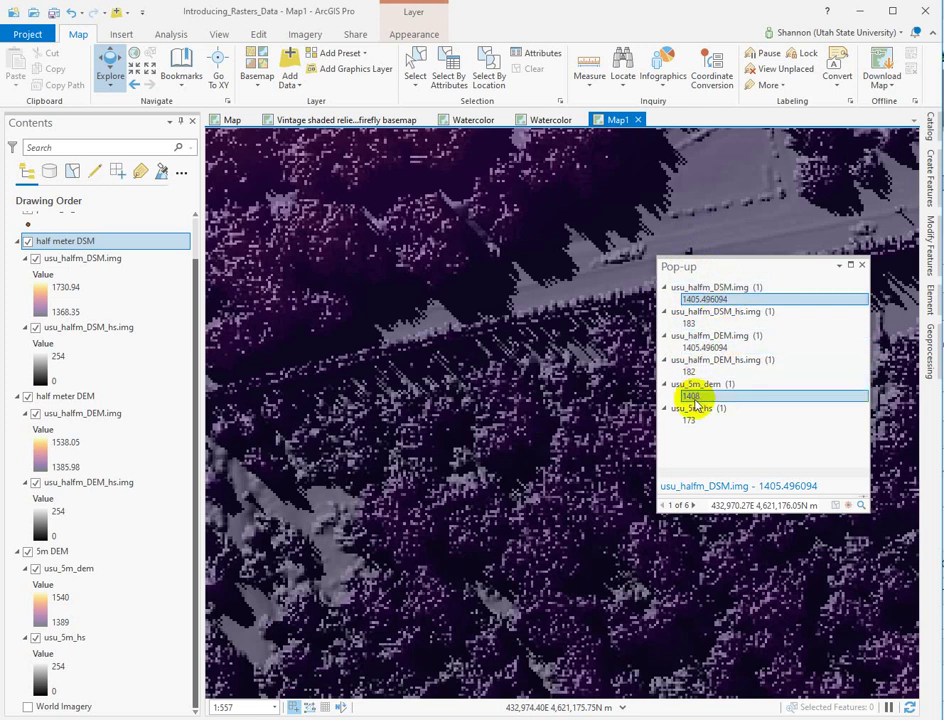
{"action": "left_click", "coordinate": [696, 387]}
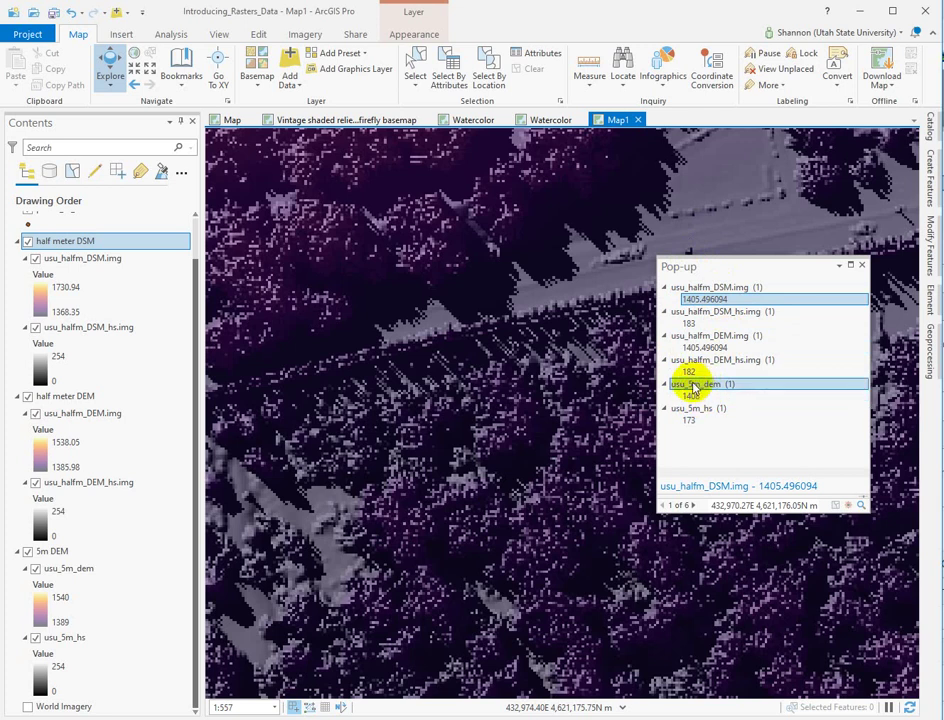
{"action": "left_click", "coordinate": [692, 399]}
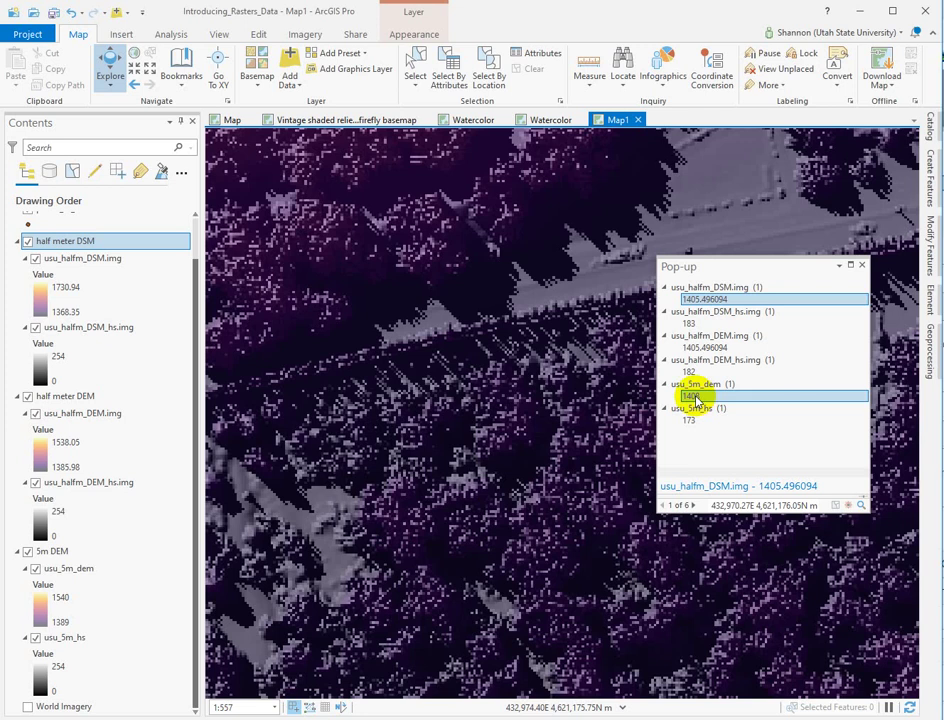
{"action": "left_click", "coordinate": [664, 264]}
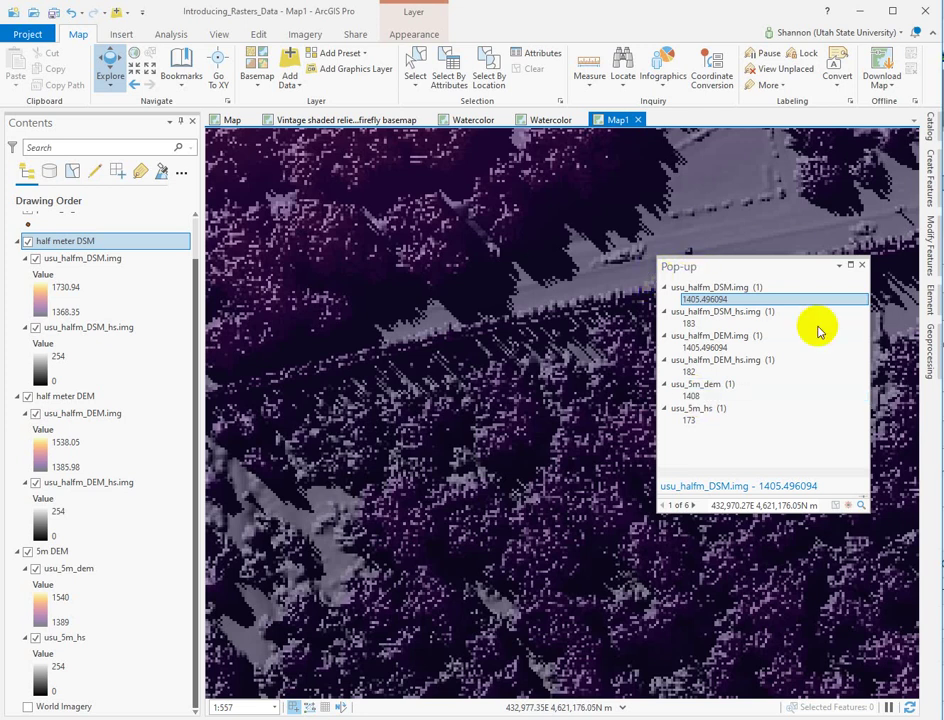
{"action": "left_click", "coordinate": [862, 268]}
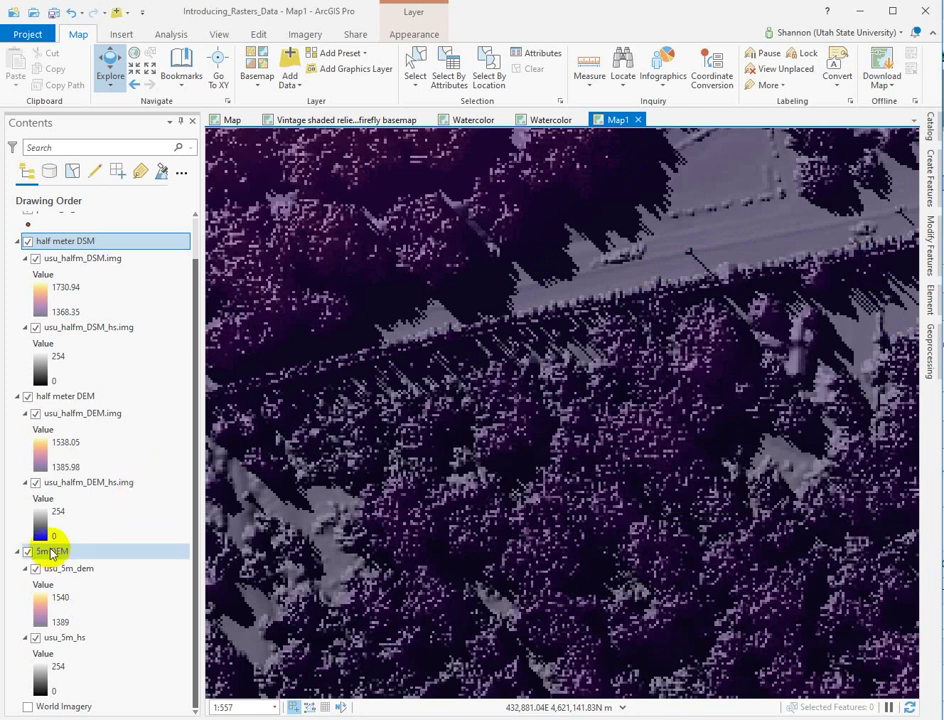
Turn off the half meter DEM and half meter DSM groups so only the 5m DEM group is drawn
{"action": "left_click", "coordinate": [28, 396]}
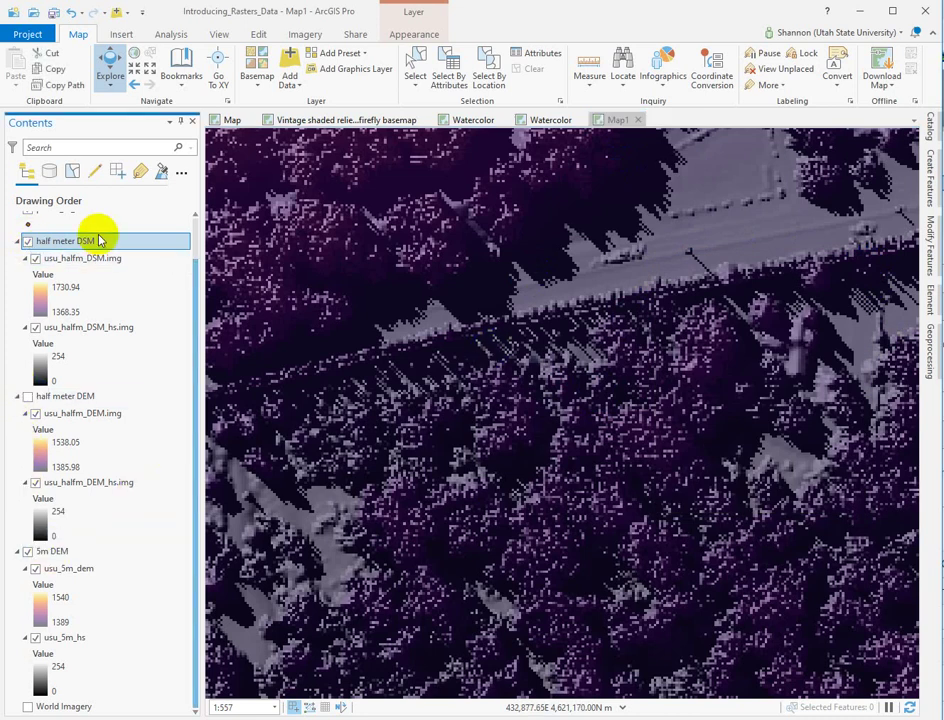
{"action": "left_click", "coordinate": [28, 241]}
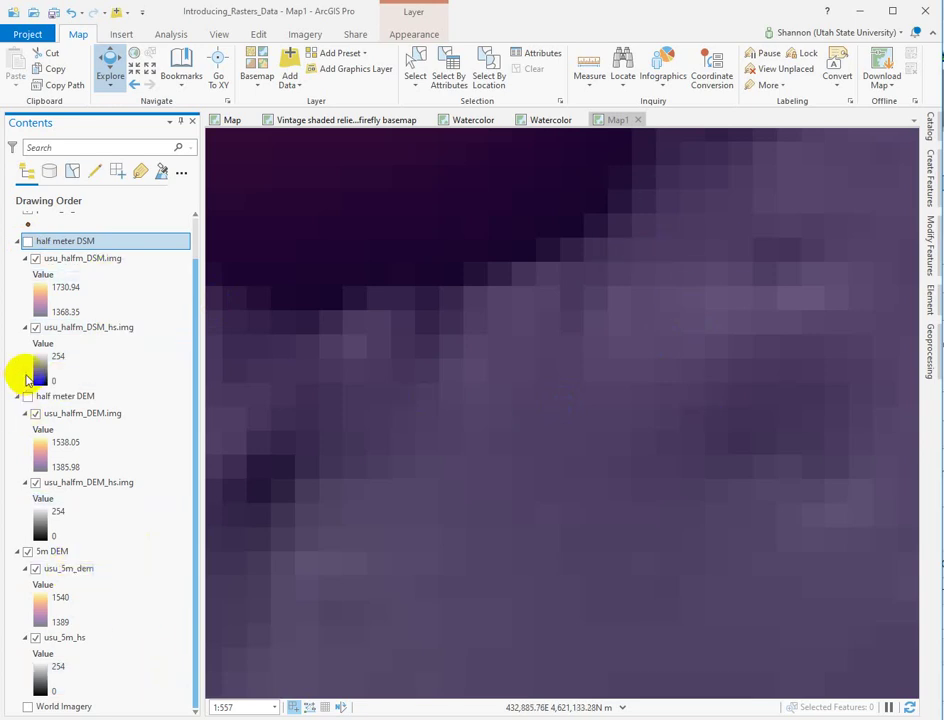
Turn on the half meter DEM group and then the half meter DSM group above the 5m DEM
{"action": "left_click", "coordinate": [28, 397]}
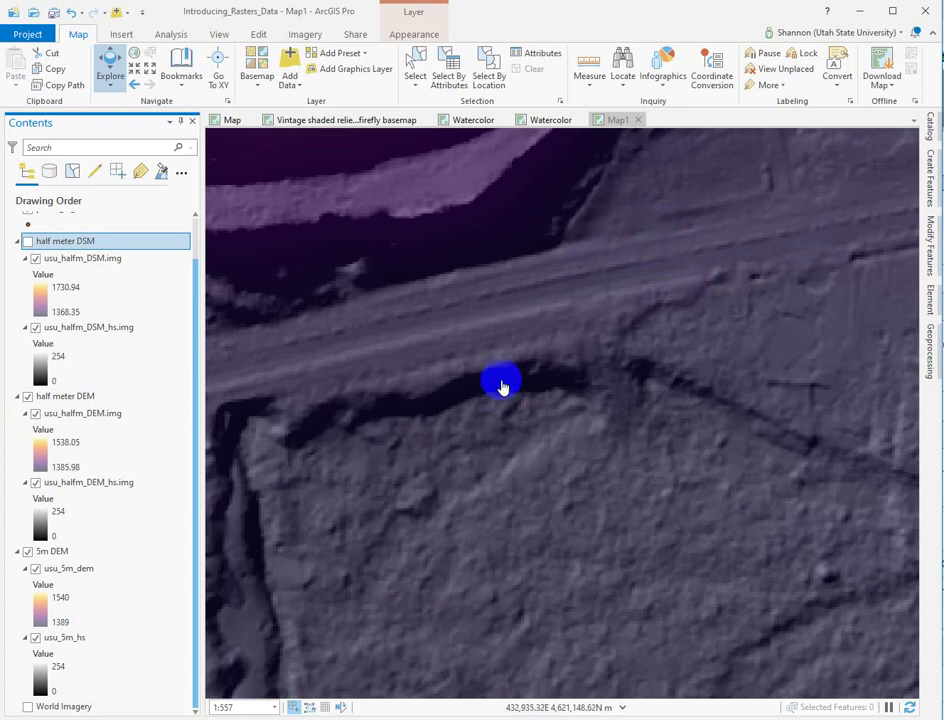
{"action": "scroll", "coordinate": [640, 408], "scroll_direction": "down", "scroll_amount": 1}
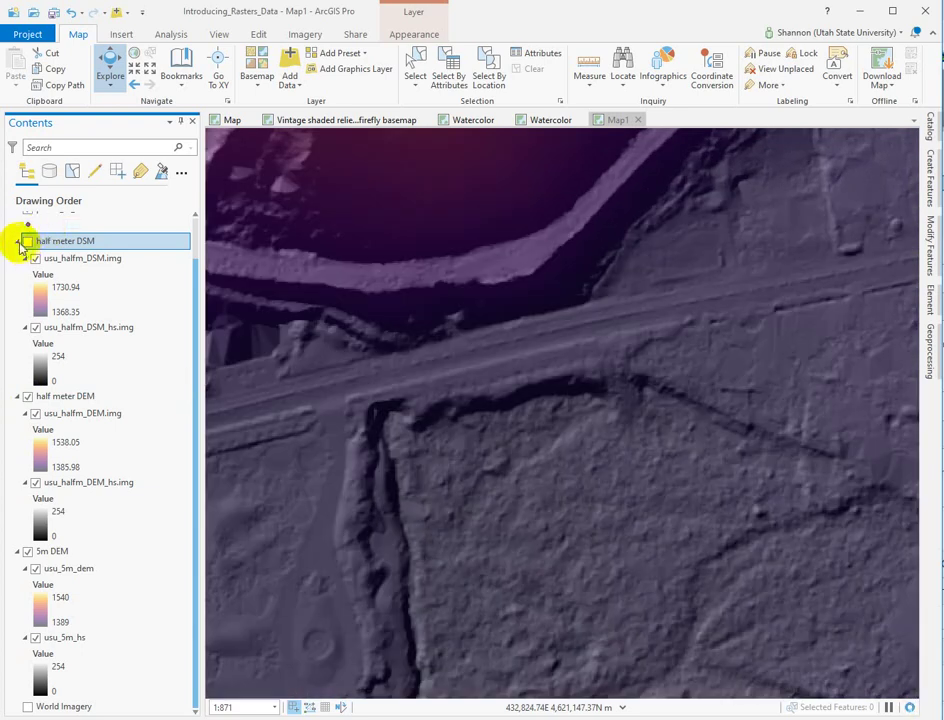
{"action": "left_click", "coordinate": [27, 242]}
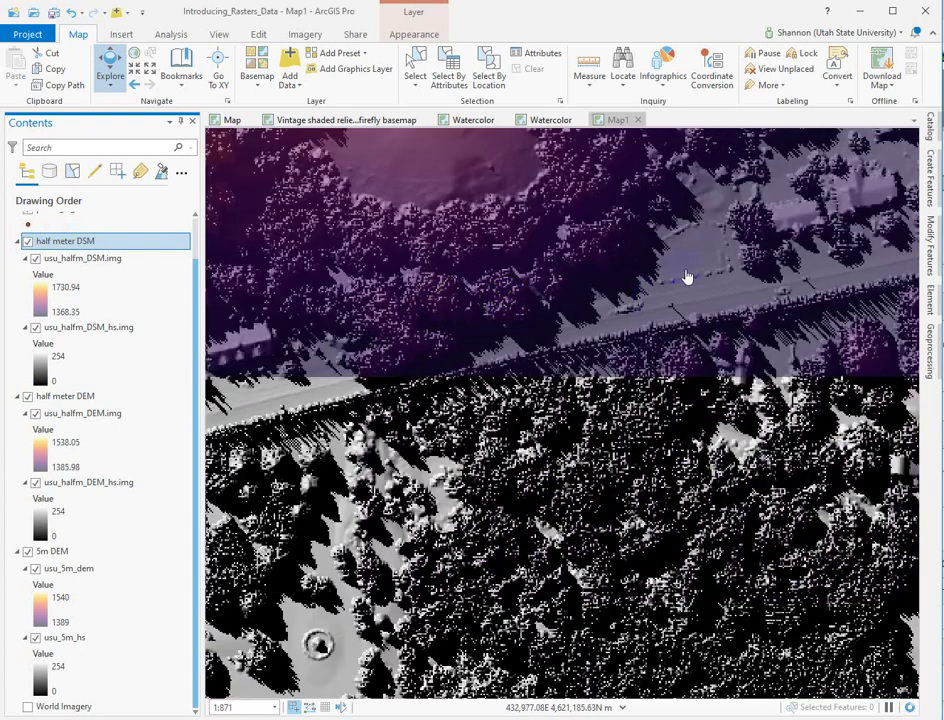
Identify a building roof pixel north of the road with Explore, compare its values across the visible layers, and close the pop-up
{"action": "scroll", "coordinate": [539, 358], "scroll_direction": "down", "scroll_amount": 1}
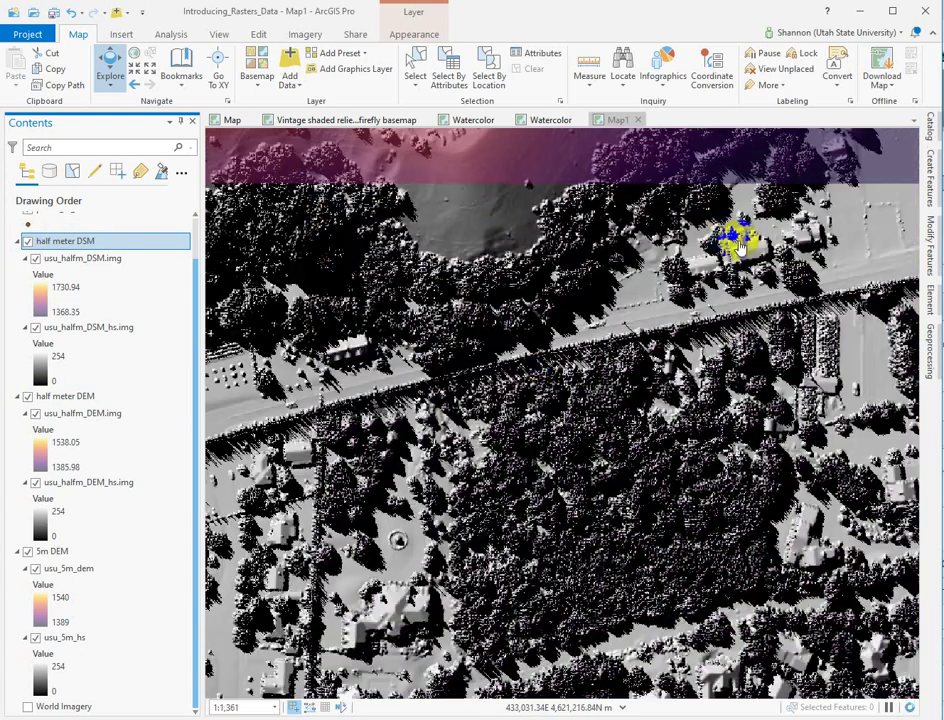
{"action": "left_click_drag", "start_coordinate": [737, 232], "coordinate": [487, 361]}
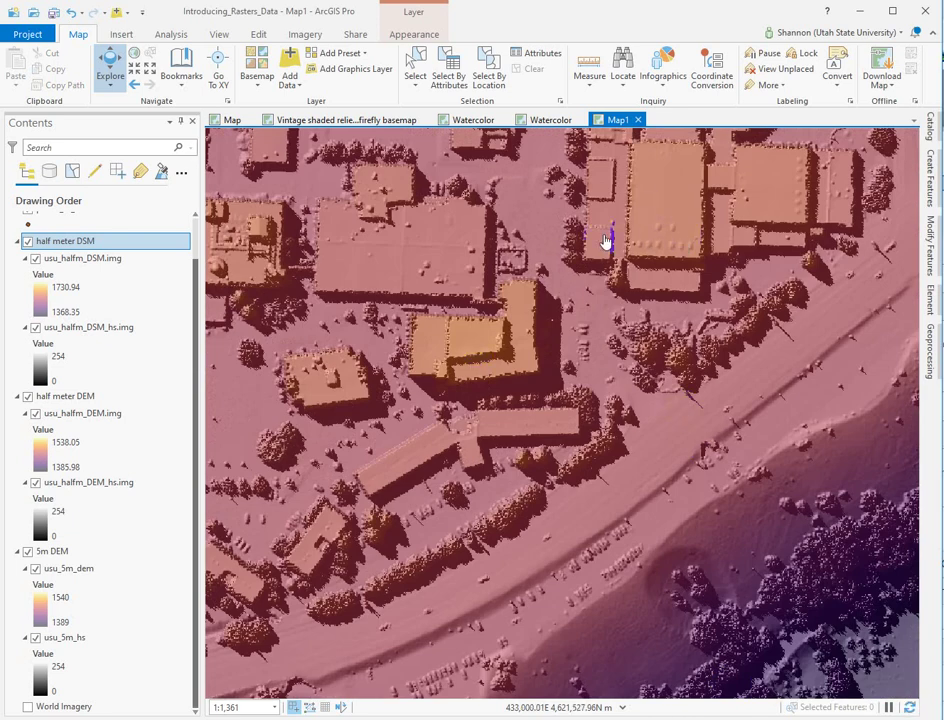
{"action": "left_click", "coordinate": [480, 229]}
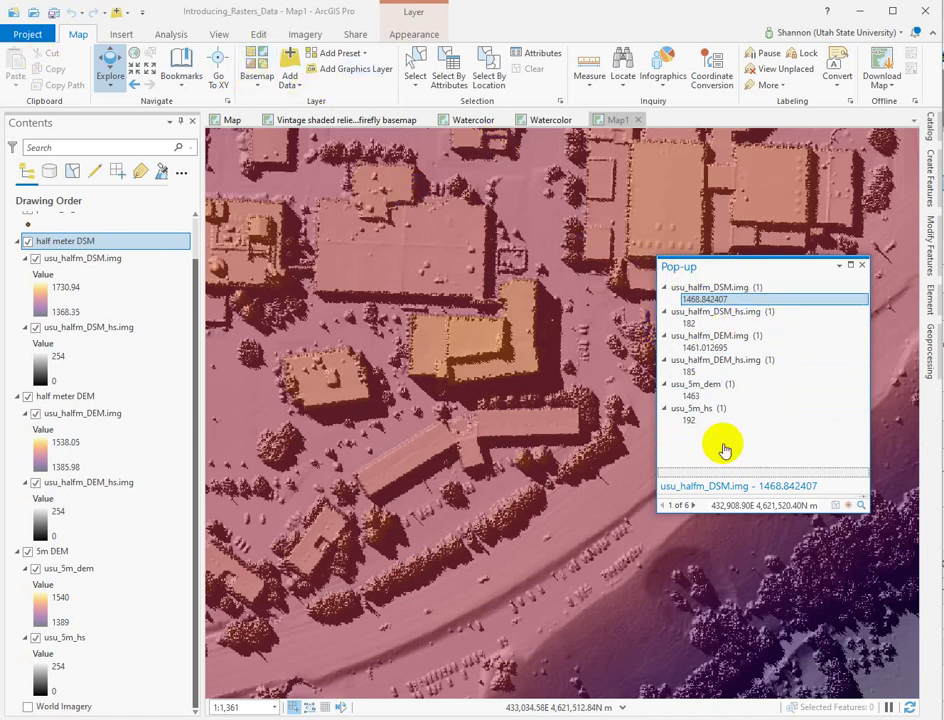
{"action": "left_click", "coordinate": [110, 86]}
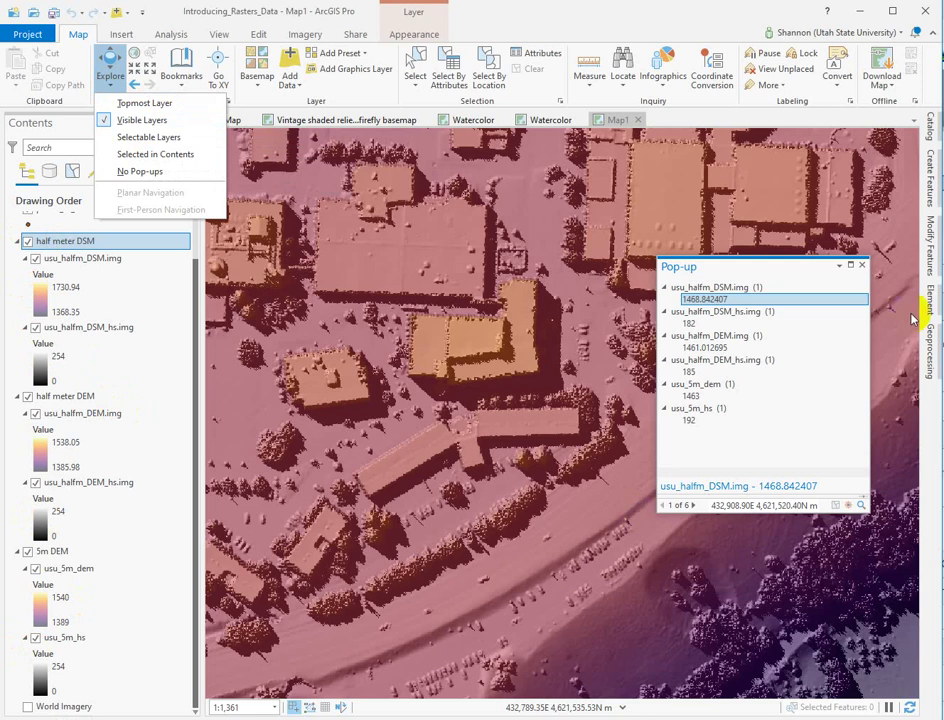
{"action": "left_click", "coordinate": [862, 265]}
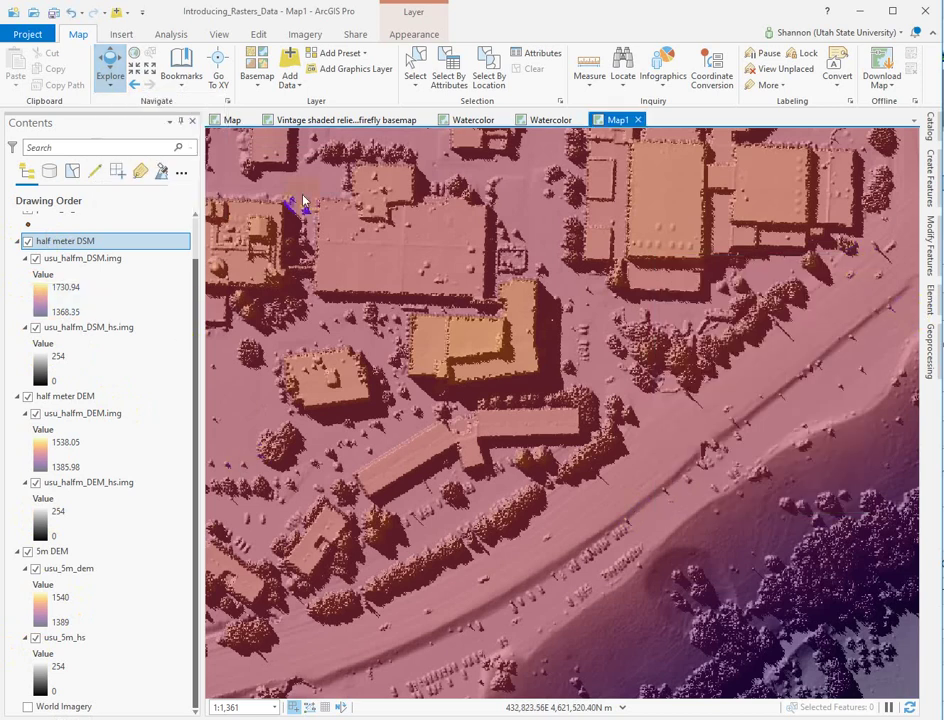
Examine the Extent coordinates in the source properties of the usu_halfm_DSM.img layer, and close the properties without changes
{"action": "left_click", "coordinate": [72, 264]}
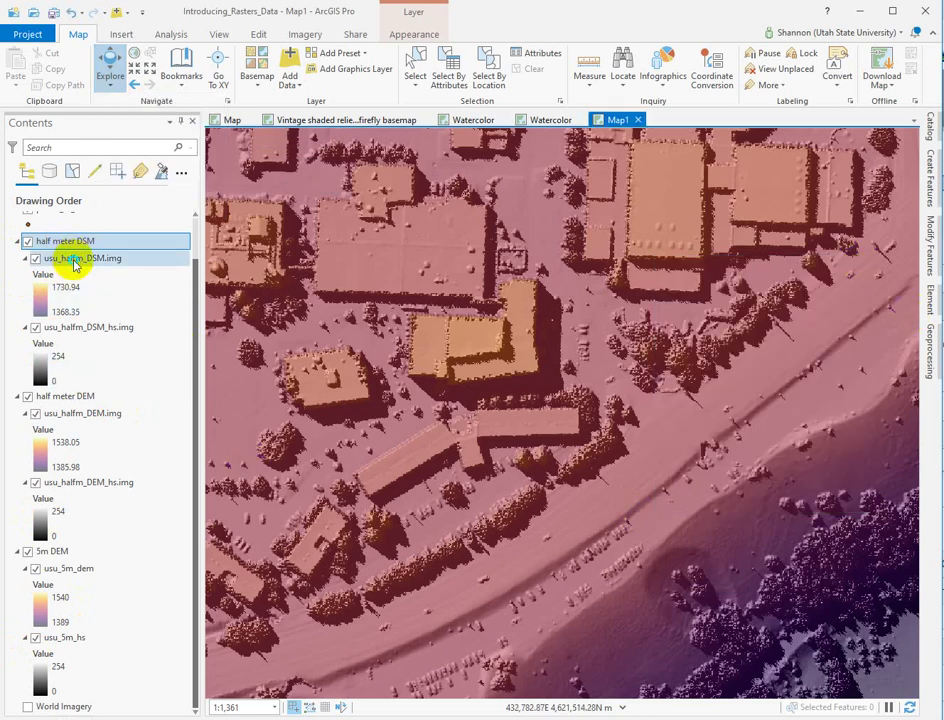
{"action": "right_click", "coordinate": [74, 264]}
{"action": "left_click", "coordinate": [157, 667]}
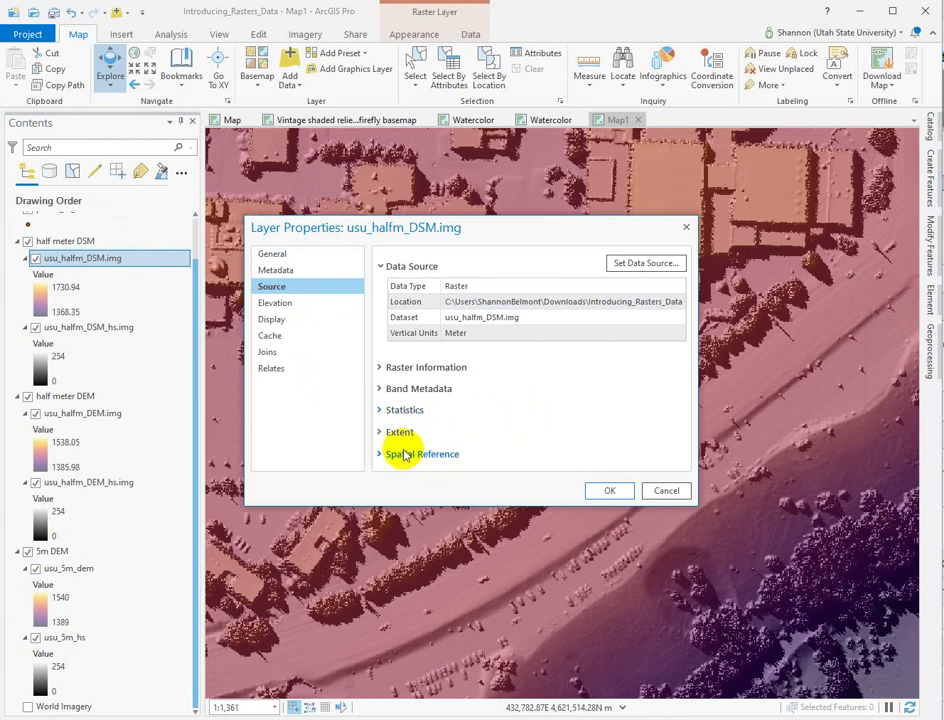
{"action": "left_click", "coordinate": [381, 431]}
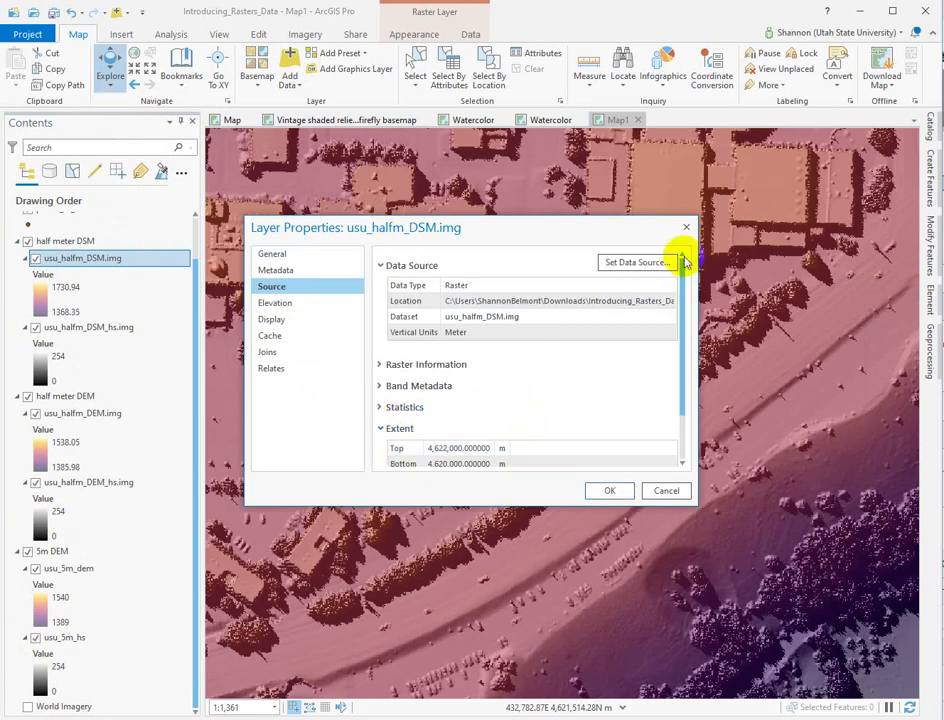
{"action": "left_click_drag", "start_coordinate": [678, 263], "coordinate": [688, 328]}
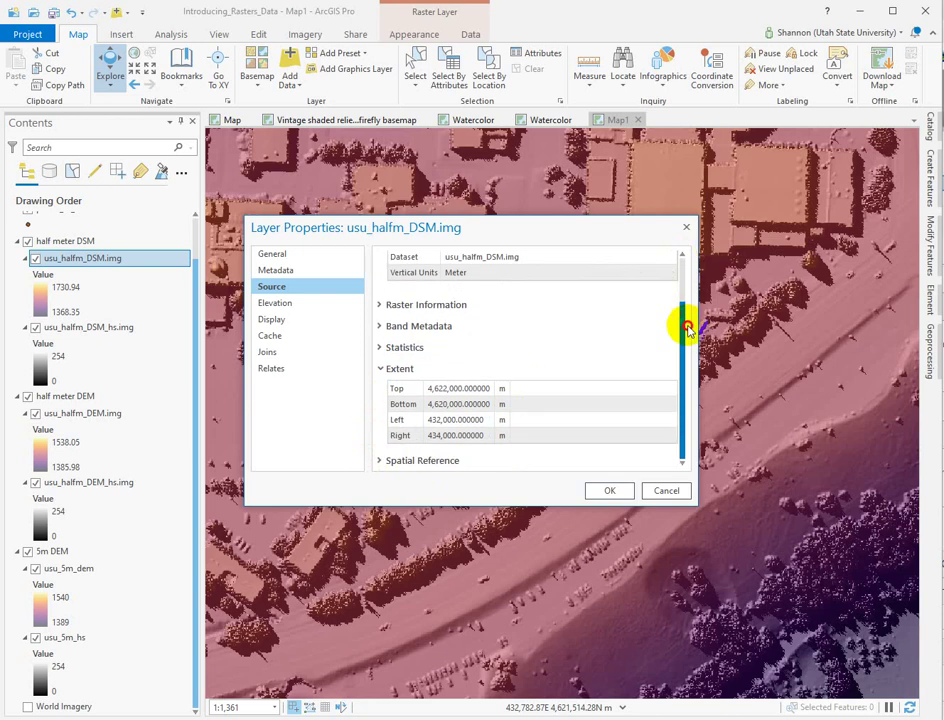
{"action": "left_click", "coordinate": [415, 388]}
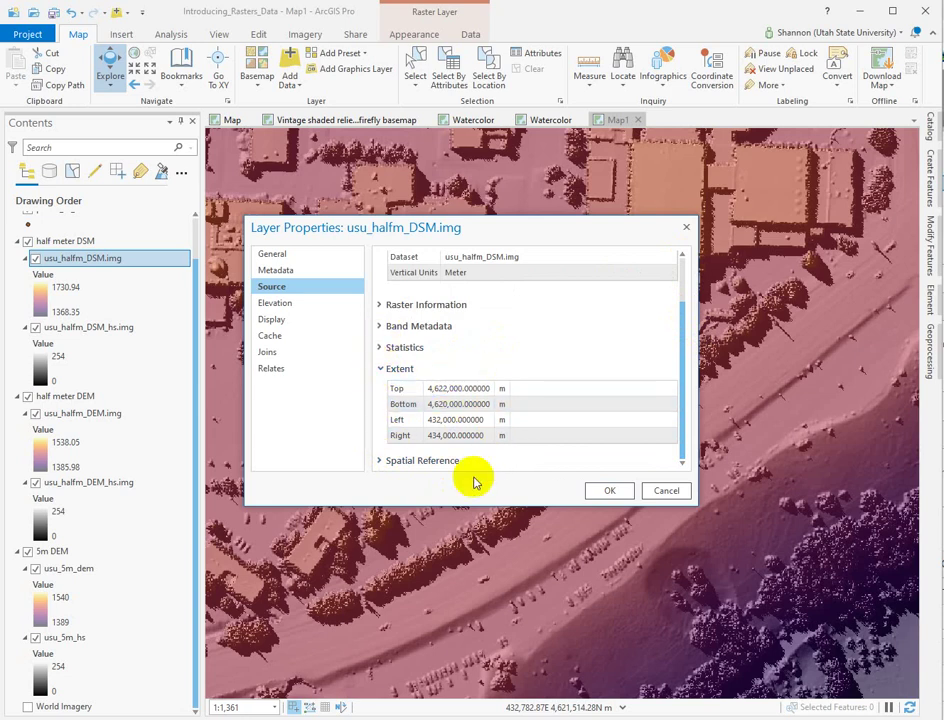
{"action": "left_click", "coordinate": [382, 371]}
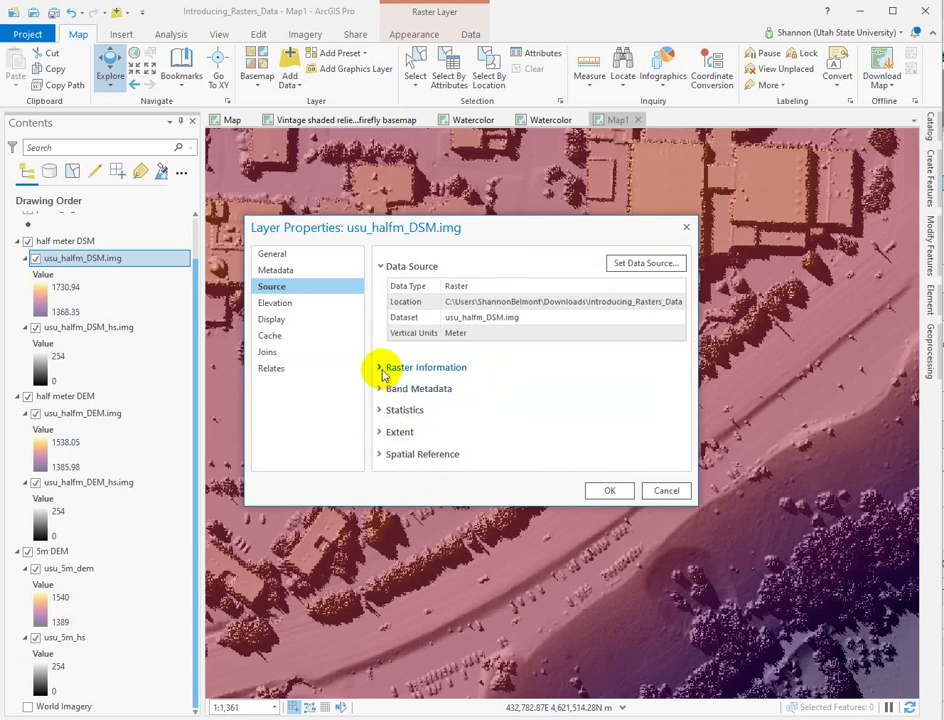
{"action": "left_click", "coordinate": [686, 230]}
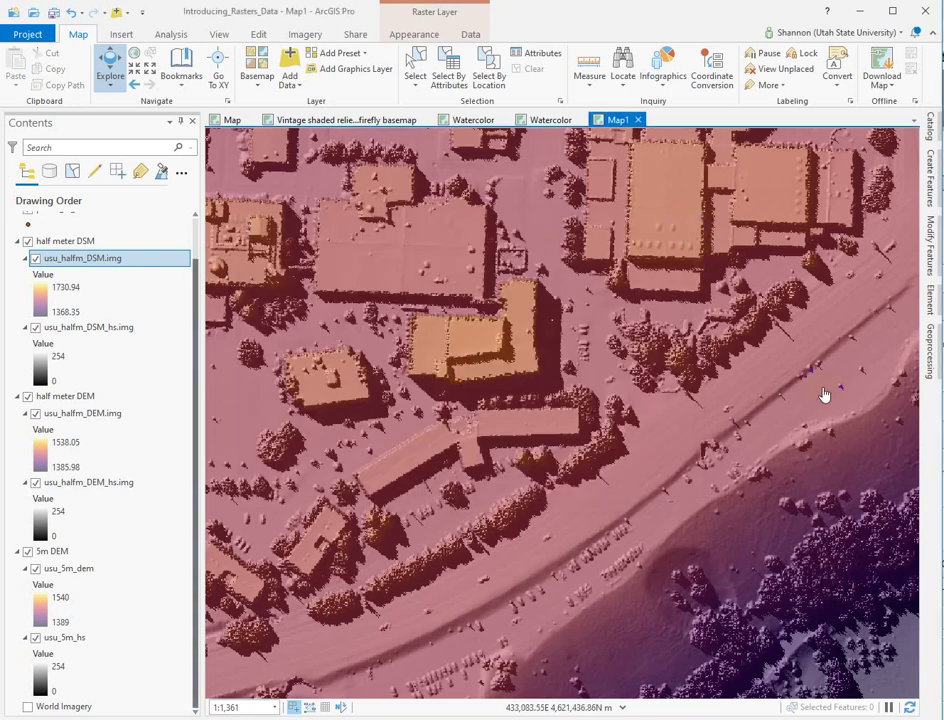